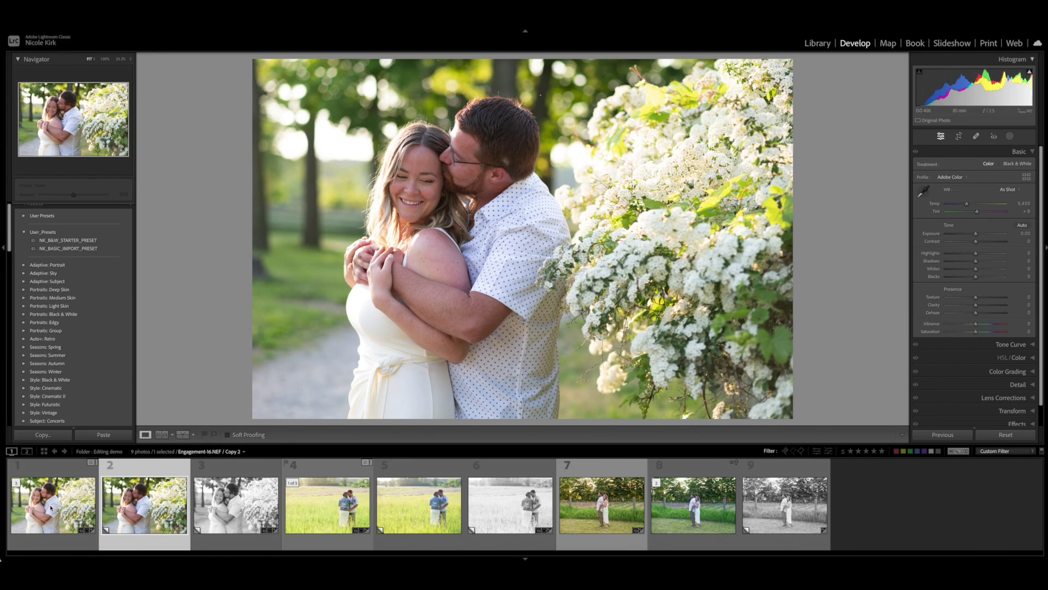
- Compare the edited Engagement-16 photo with its unedited virtual copy, checking the copy in the Library as well
{"action": "left_click", "coordinate": [51, 507]}
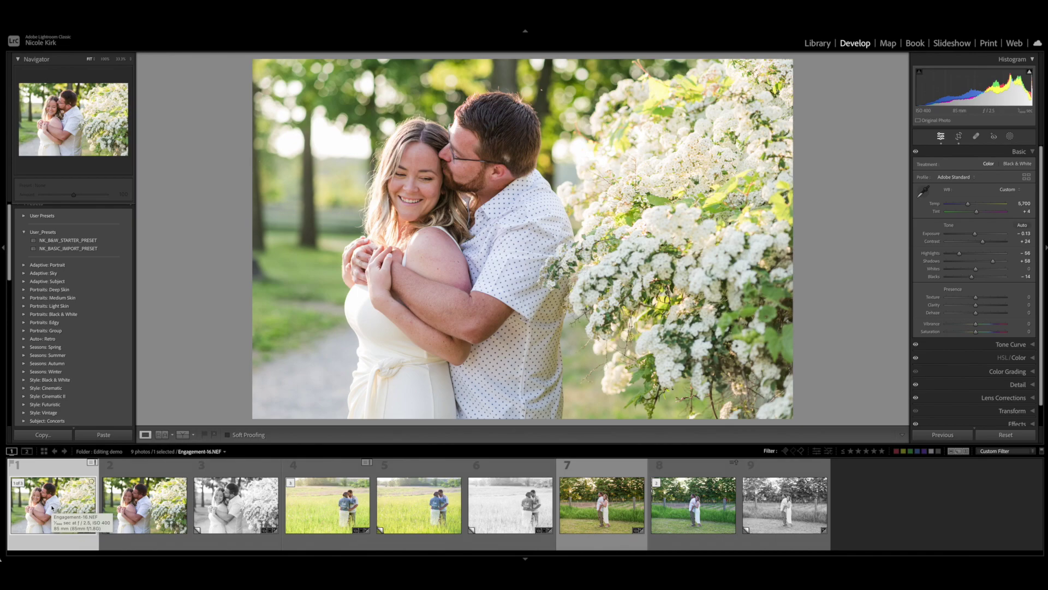
{"action": "key", "text": "Right"}
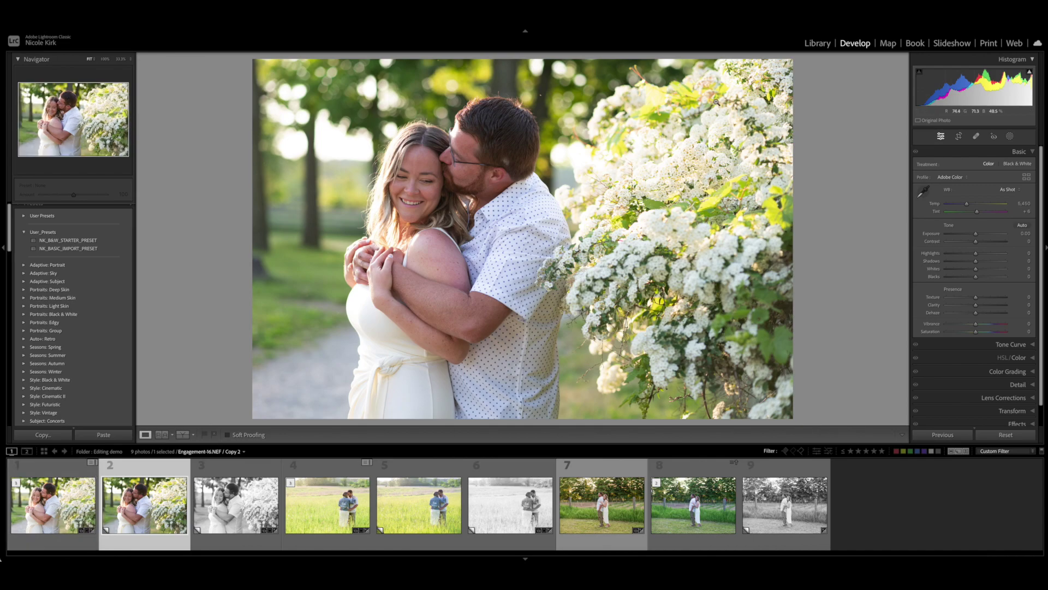
{"action": "left_click", "coordinate": [819, 43]}
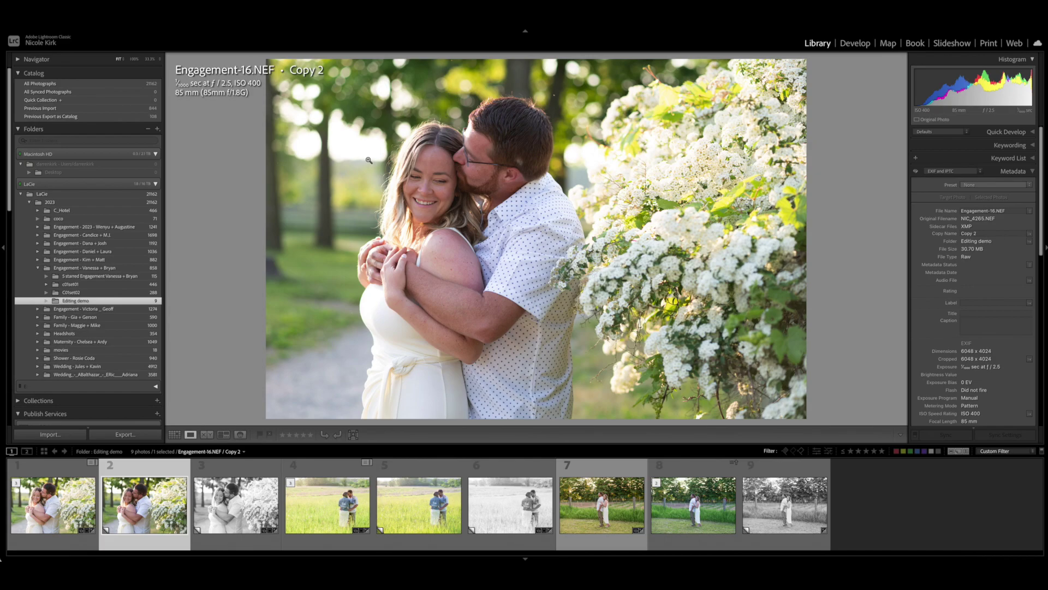
{"action": "left_click", "coordinate": [855, 43]}
{"action": "left_click", "coordinate": [73, 514]}
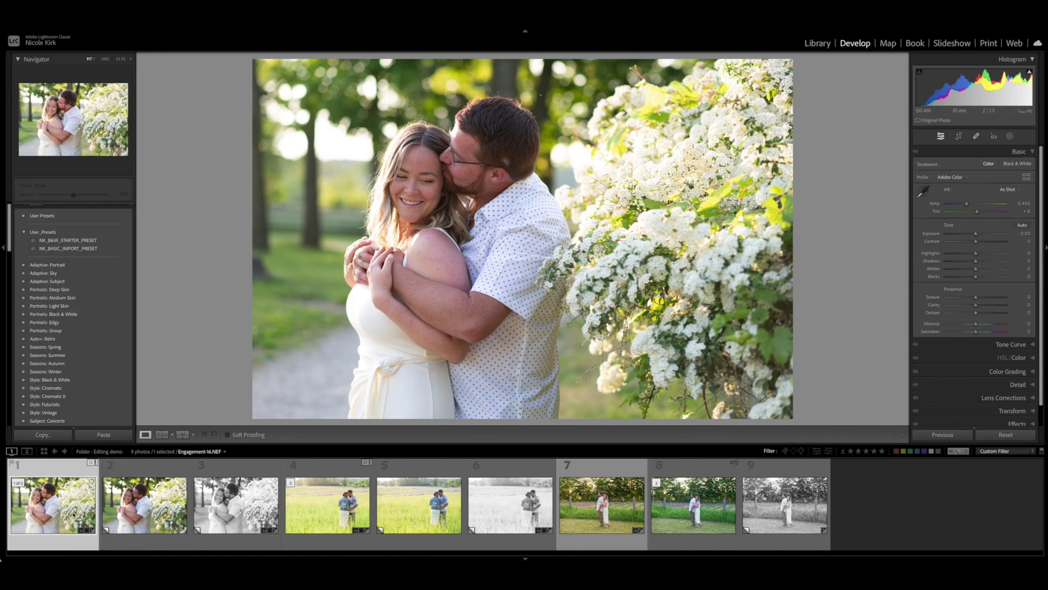
{"action": "left_click", "coordinate": [154, 505]}
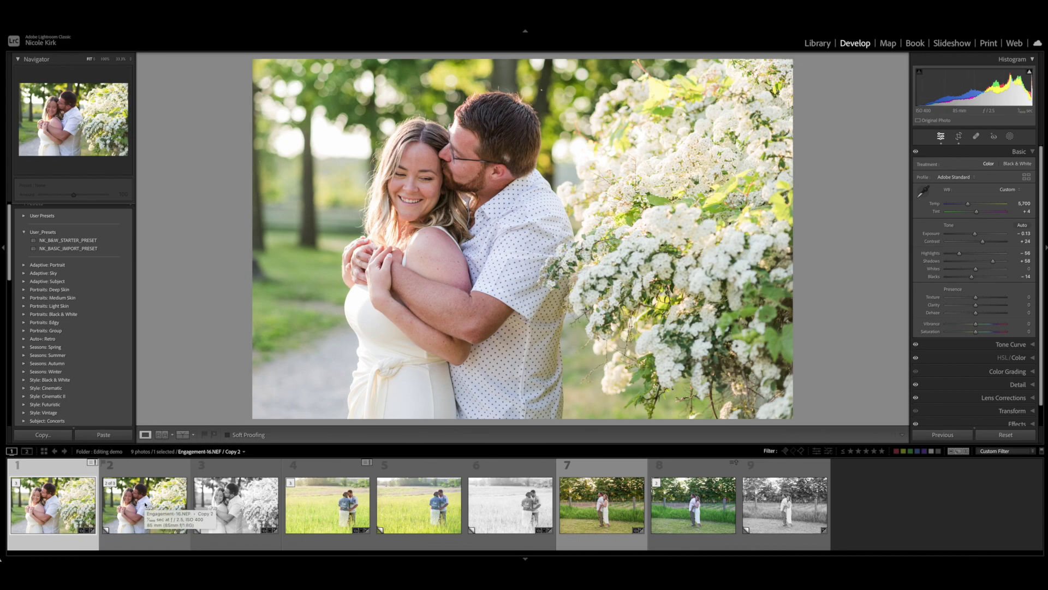
- Apply the NK_BASIC_IMPORT_PRESET preset to the unedited virtual copy of Engagement-16
{"action": "left_click", "coordinate": [146, 504]}
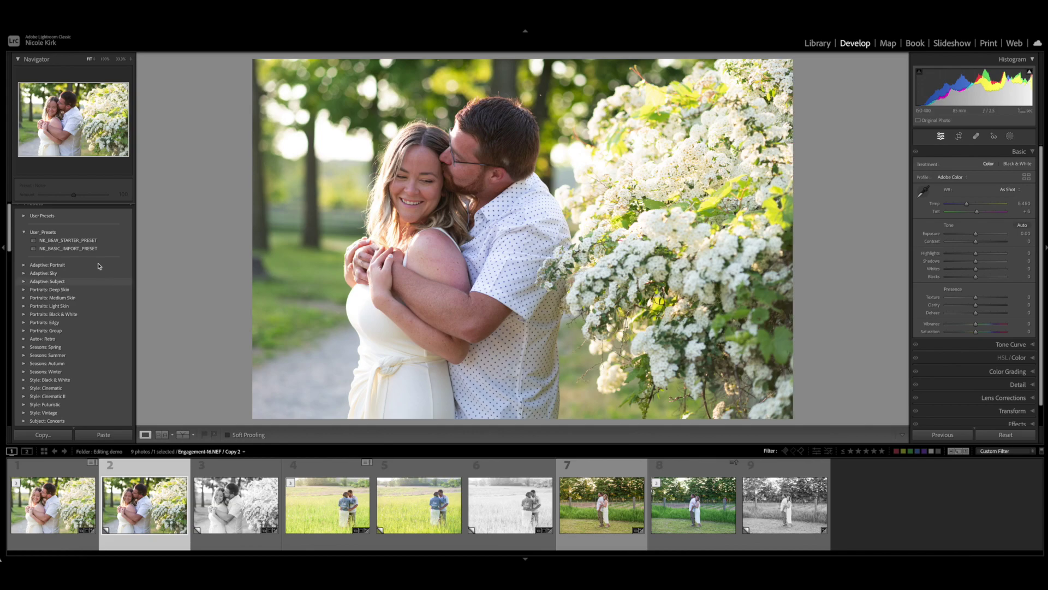
{"action": "left_click", "coordinate": [81, 249]}
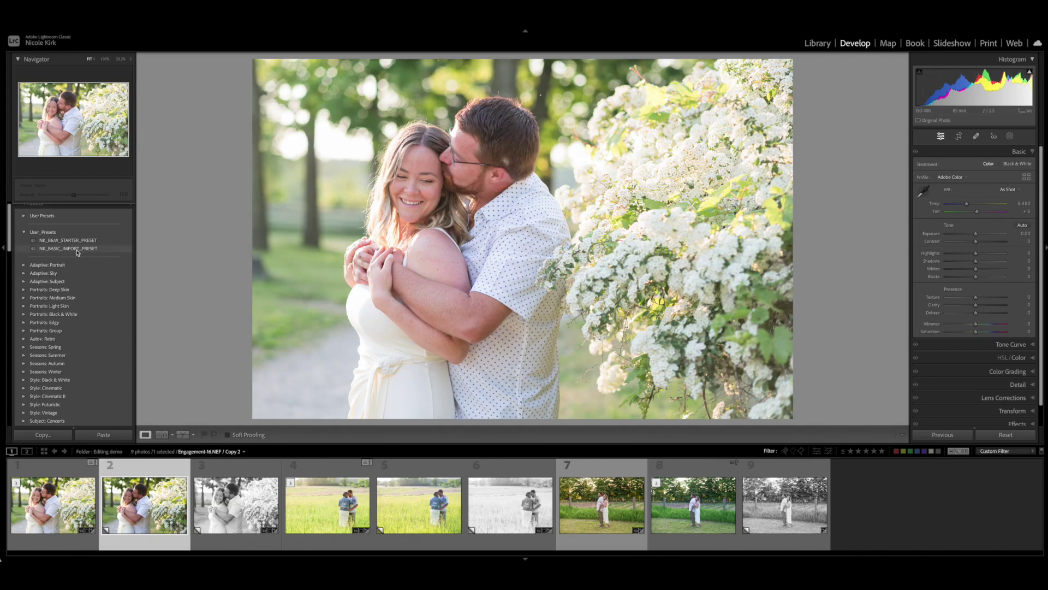
{"action": "left_click", "coordinate": [77, 250]}
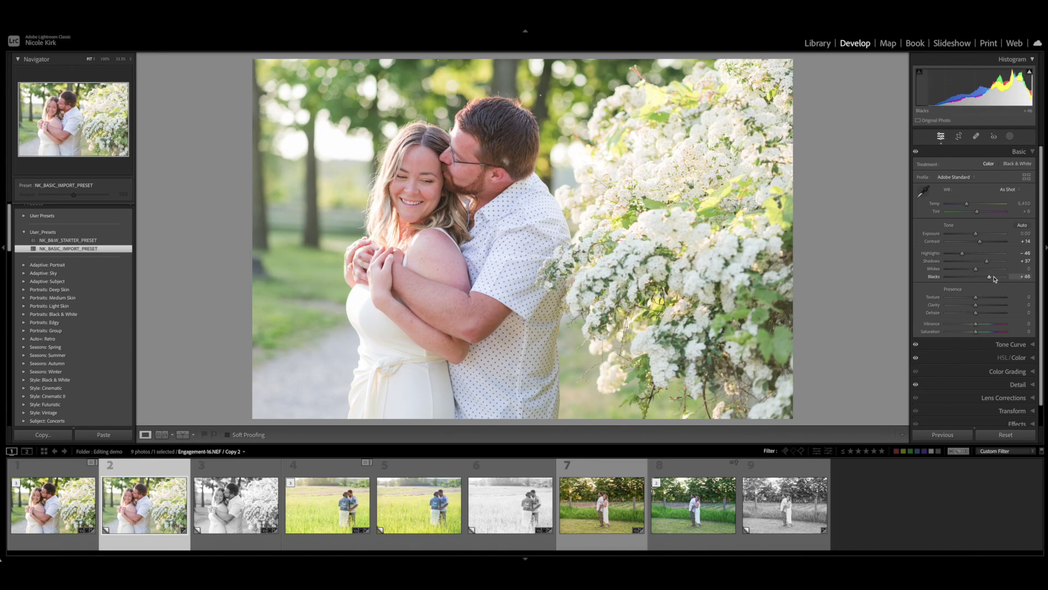
- Adjust the tone curve regions to Highlights -29, Lights +21, Darks +20 and Shadows about -29
{"action": "left_click", "coordinate": [1014, 345]}
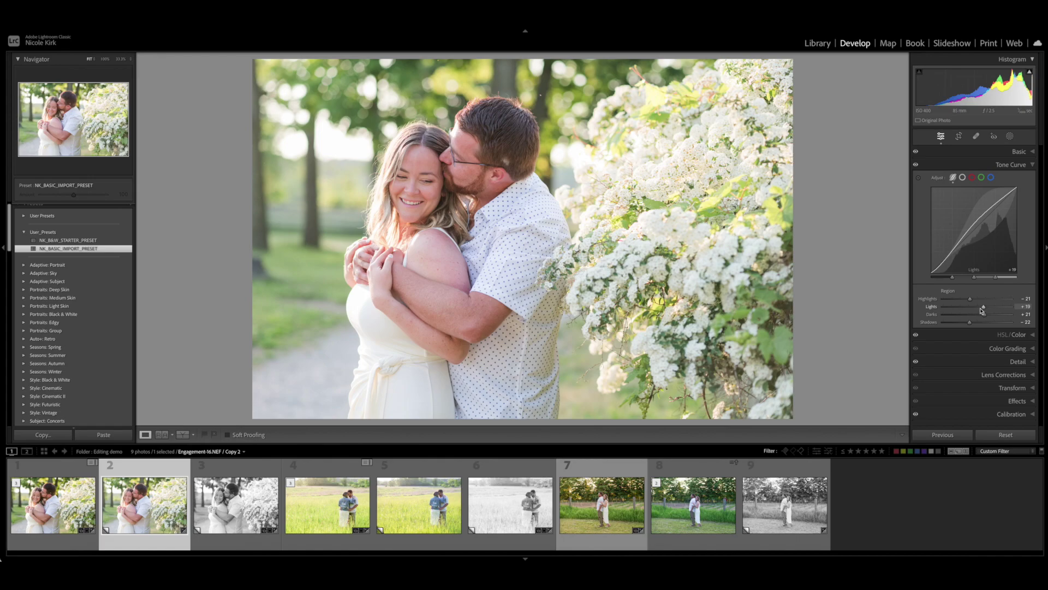
{"action": "mouse_move", "coordinate": [982, 309]}
{"action": "left_mouse_down"}
{"action": "mouse_move", "coordinate": [970, 310]}
{"action": "mouse_move", "coordinate": [986, 311]}
{"action": "mouse_move", "coordinate": [979, 317]}
{"action": "mouse_move", "coordinate": [981, 300]}
{"action": "mouse_move", "coordinate": [965, 302]}
{"action": "mouse_move", "coordinate": [985, 325]}
{"action": "left_mouse_up"}
{"action": "left_click_drag", "start_coordinate": [981, 324], "coordinate": [968, 326]}
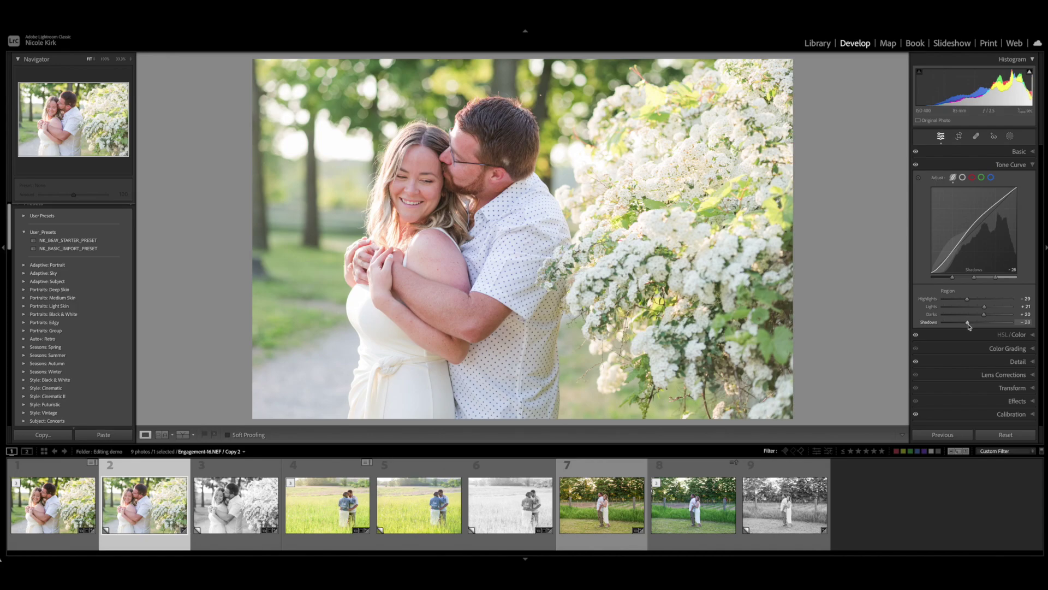
{"action": "left_click_drag", "start_coordinate": [969, 326], "coordinate": [965, 326]}
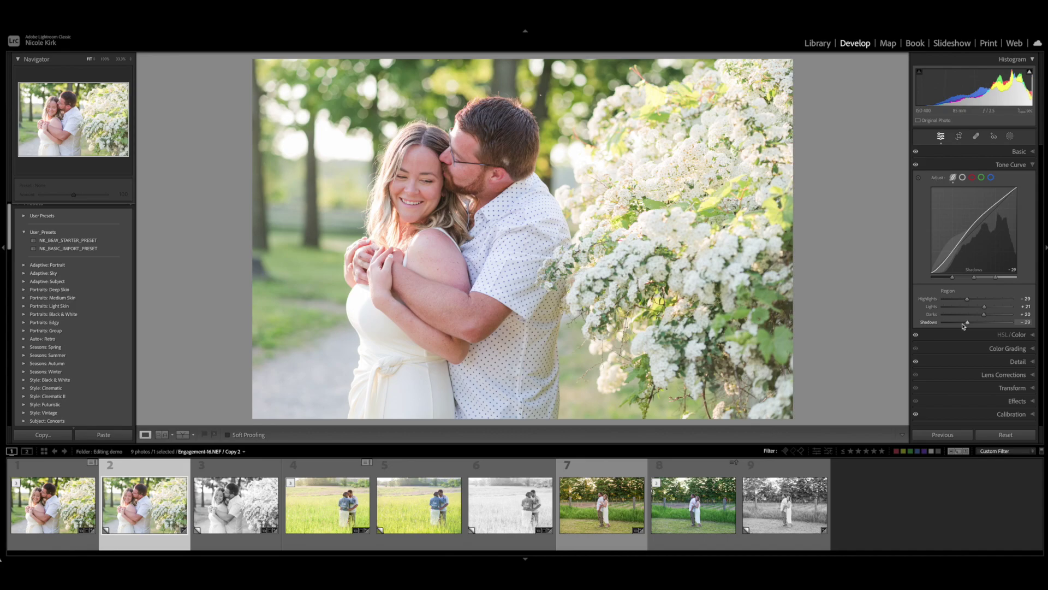
- Set the saturation of the greens to about -20 and open the lens profile correction settings
{"action": "left_click", "coordinate": [1024, 336]}
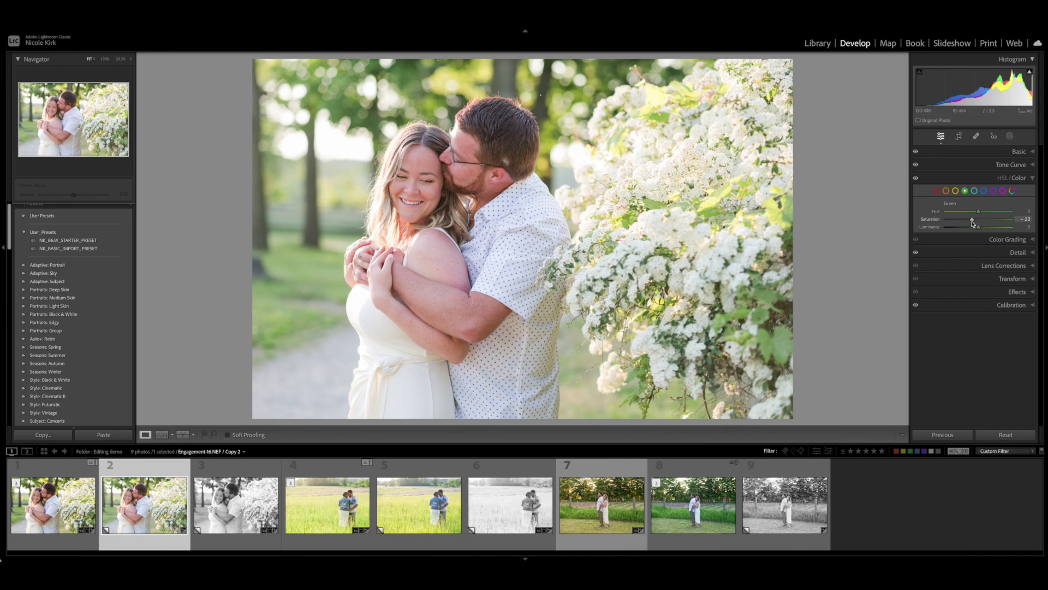
{"action": "left_click_drag", "start_coordinate": [972, 223], "coordinate": [973, 222]}
{"action": "left_click", "coordinate": [1019, 265]}
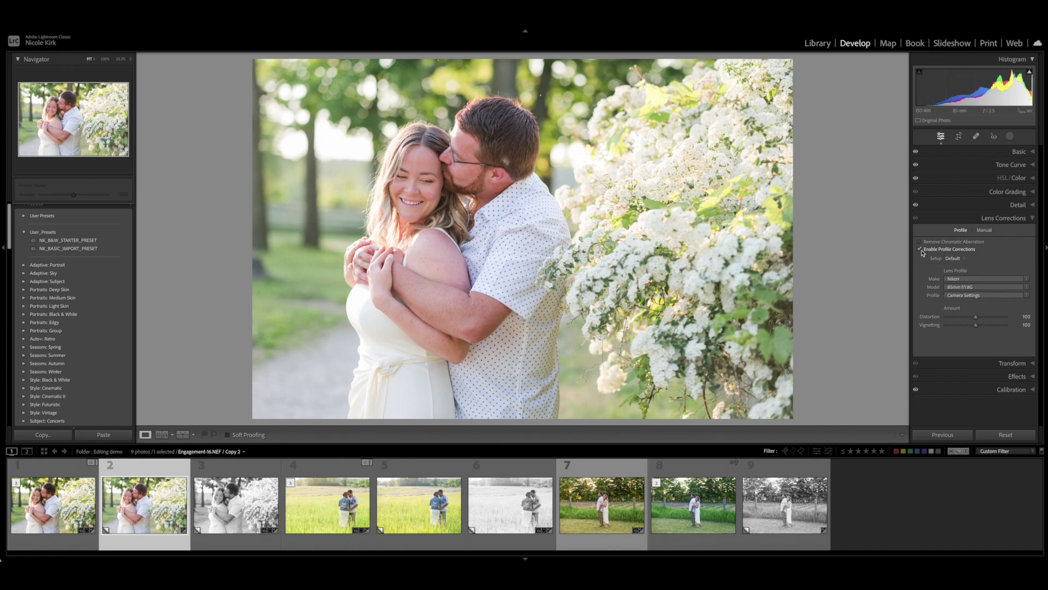
- Warm the portrait's white balance temperature to 6,206 and raise its contrast to +34
{"action": "left_click", "coordinate": [1026, 155]}
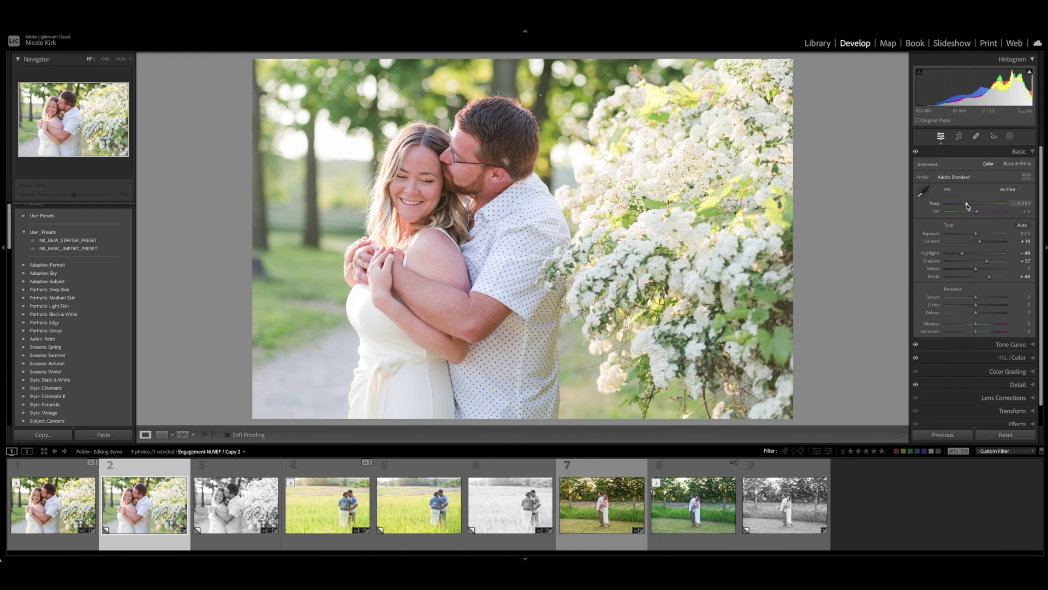
{"action": "left_click_drag", "start_coordinate": [967, 205], "coordinate": [968, 205]}
{"action": "left_click_drag", "start_coordinate": [968, 205], "coordinate": [971, 206]}
{"action": "left_click_drag", "start_coordinate": [983, 244], "coordinate": [988, 246]}
{"action": "left_click", "coordinate": [988, 246]}
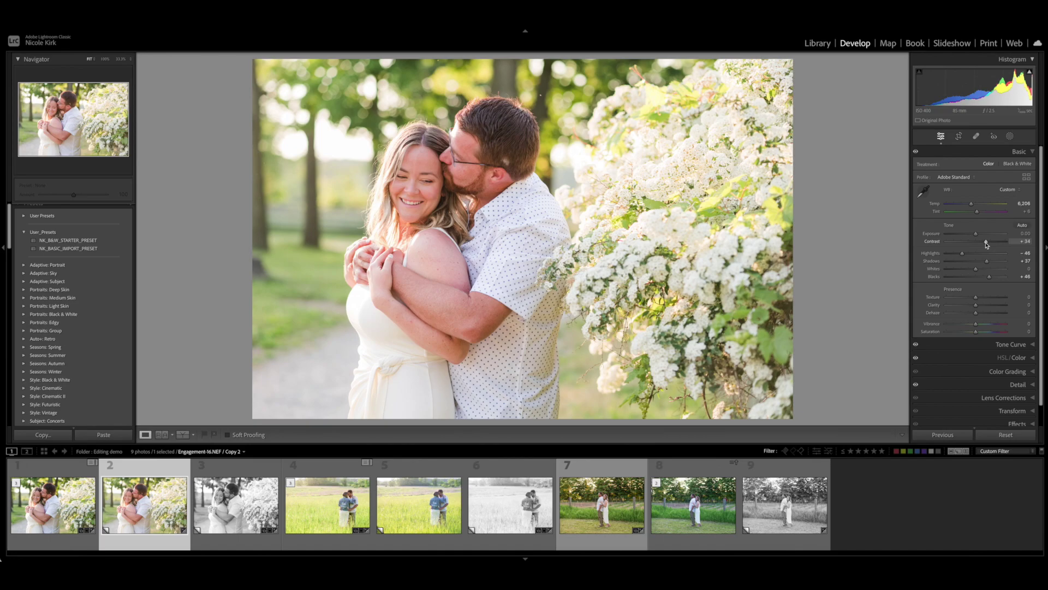
- Refine the portrait's tone curve to Highlights -45, Lights +15 and Shadows -33
{"action": "left_click", "coordinate": [1011, 345]}
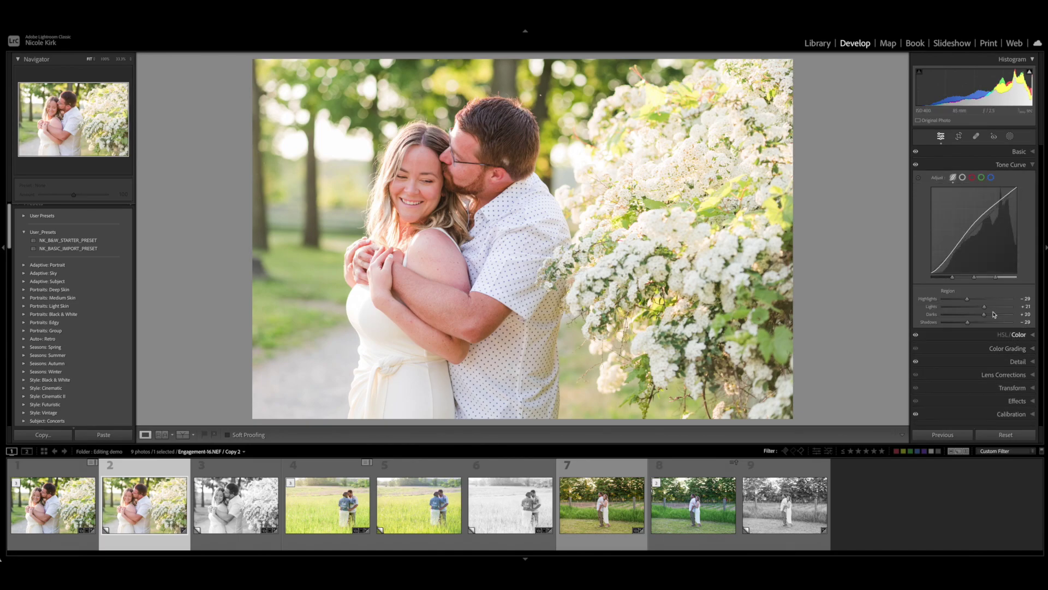
{"action": "left_click_drag", "start_coordinate": [969, 300], "coordinate": [966, 325]}
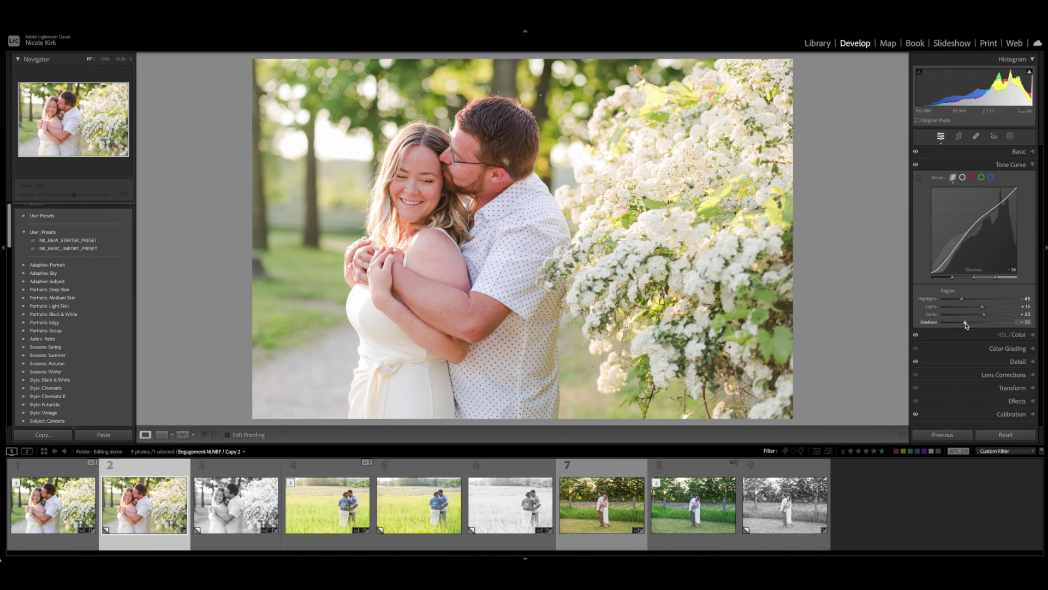
{"action": "left_click_drag", "start_coordinate": [967, 325], "coordinate": [967, 324]}
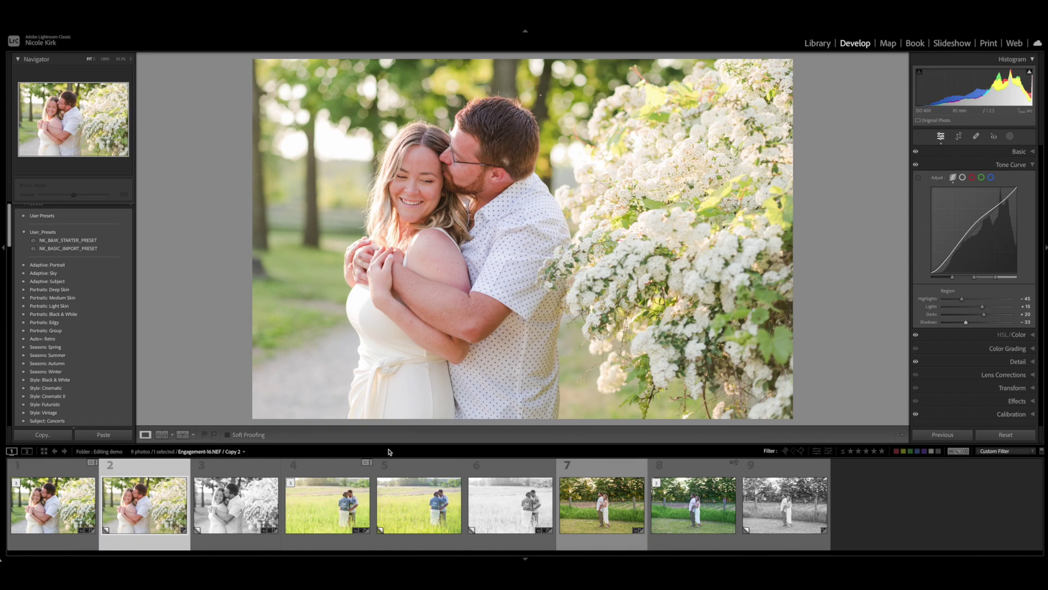
- Apply NK_BASIC_IMPORT_PRESET to the virtual copy of the field photo Engagement-43 and warm its temperature to about 5,694
{"action": "left_click", "coordinate": [332, 513]}
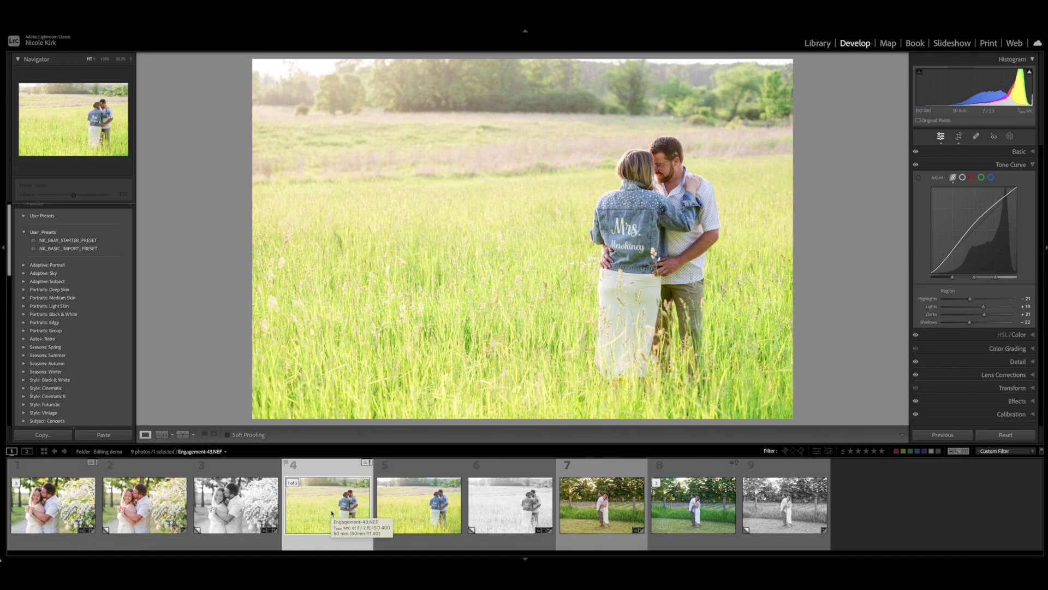
{"action": "left_click", "coordinate": [418, 507]}
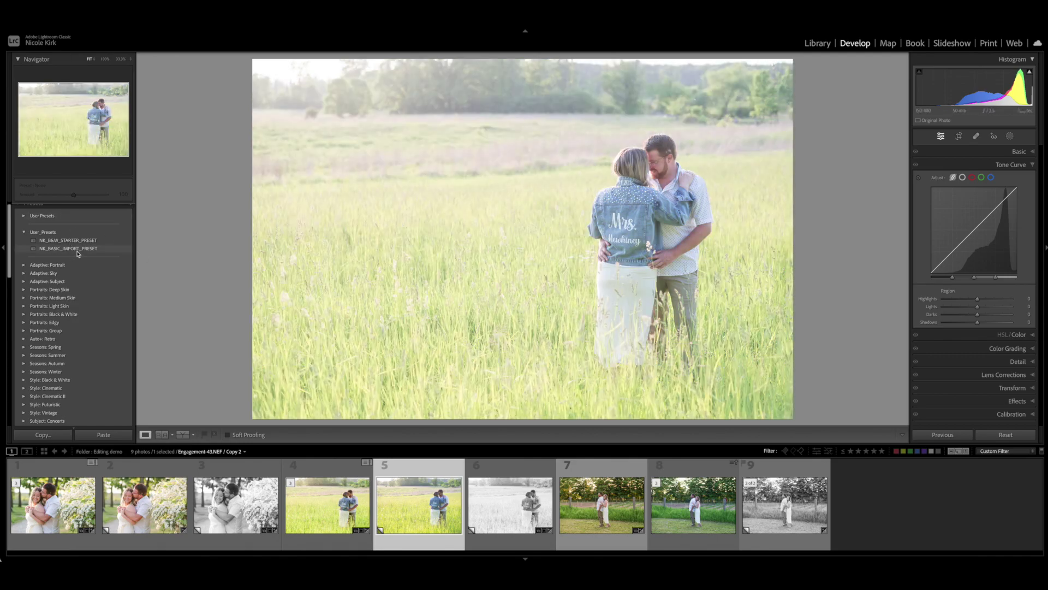
{"action": "left_click", "coordinate": [78, 250]}
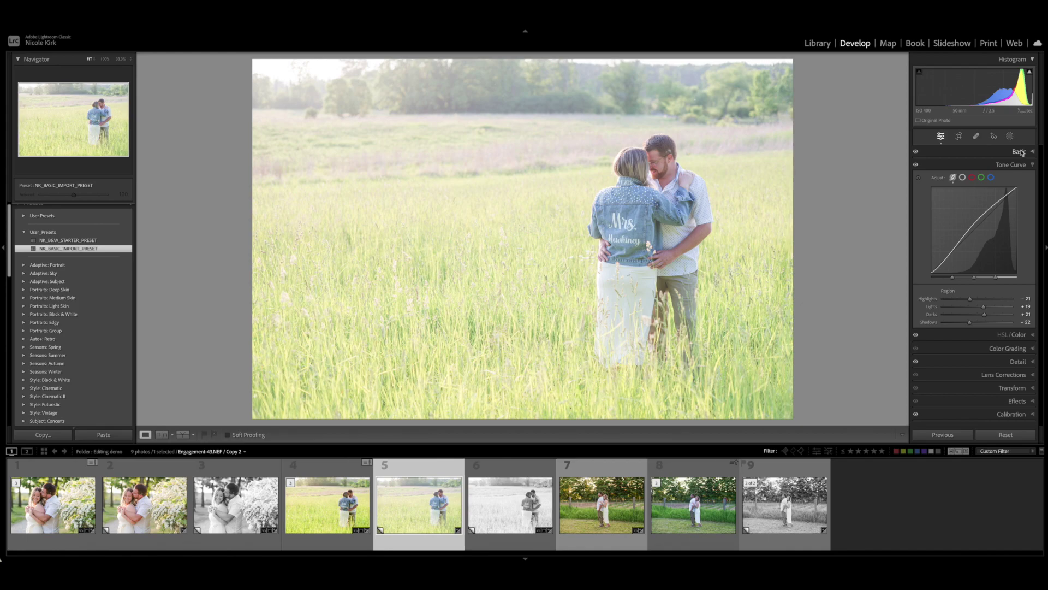
{"action": "left_click", "coordinate": [1023, 153]}
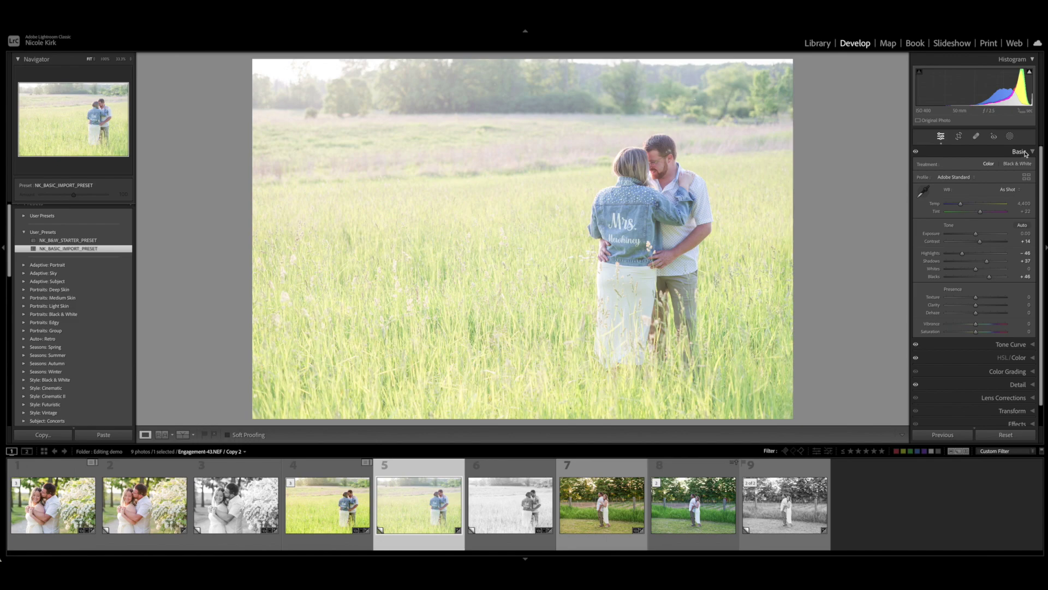
{"action": "left_click_drag", "start_coordinate": [963, 207], "coordinate": [968, 207]}
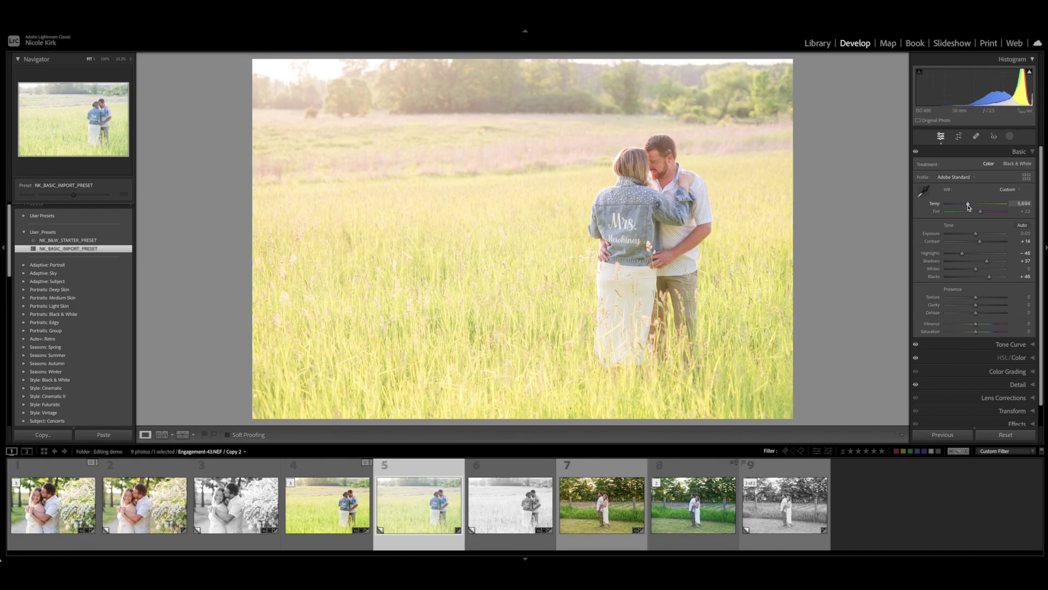
- Crop the field photo slightly inward from its upper-left corner, keeping the original aspect ratio
{"action": "left_click", "coordinate": [960, 138]}
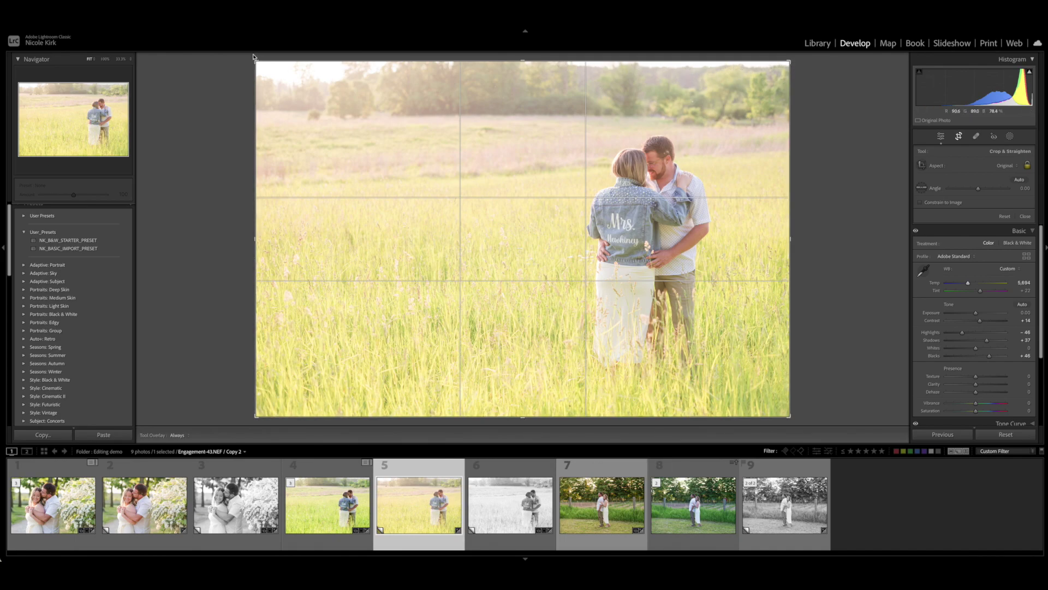
{"action": "left_click_drag", "start_coordinate": [256, 62], "coordinate": [269, 70]}
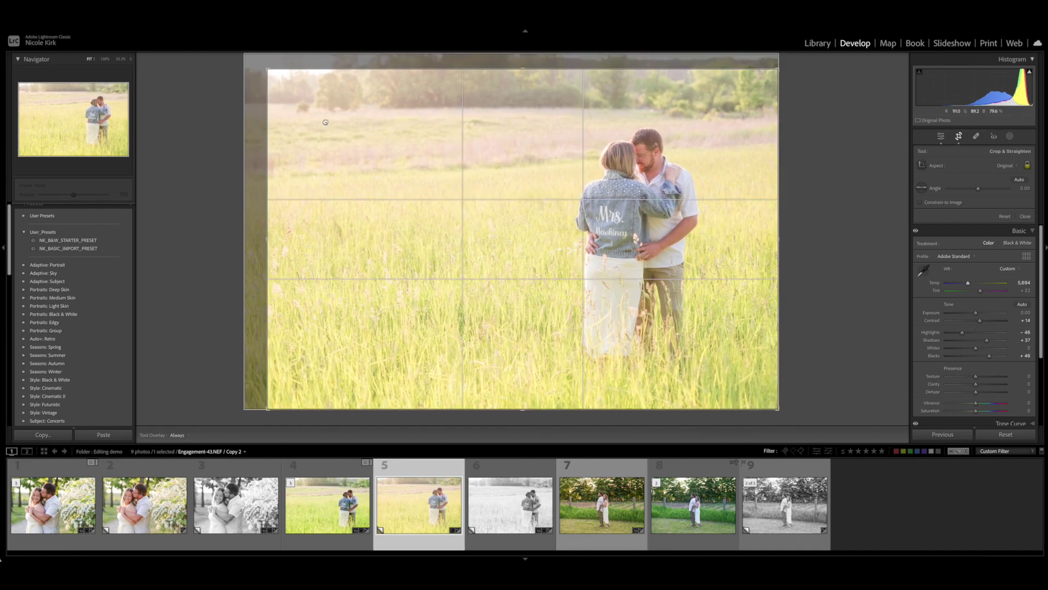
{"action": "key", "text": "Return"}
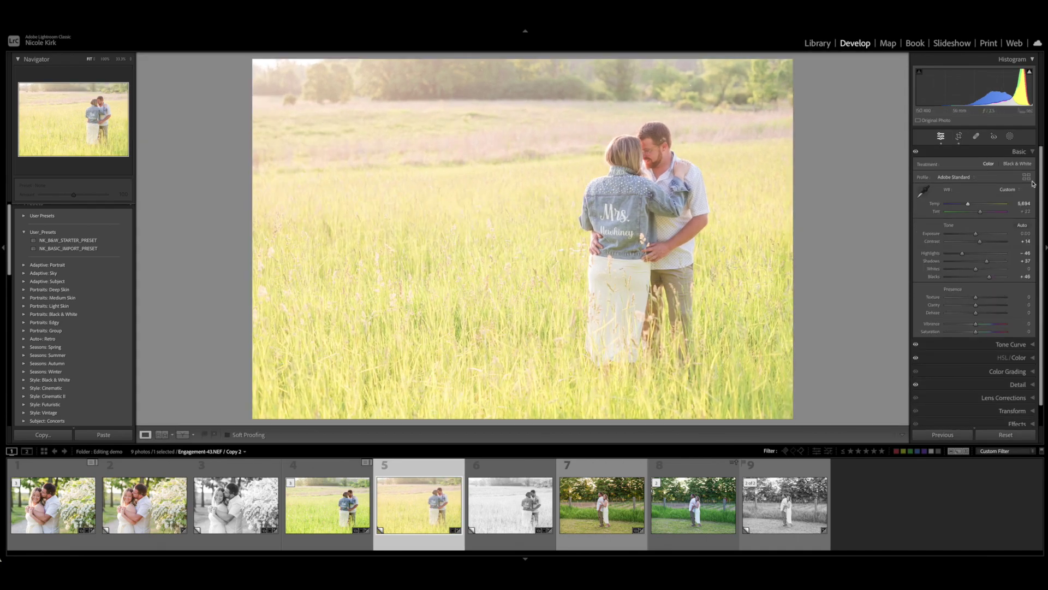
- Raise the field photo's contrast to +31 and lower the tone curve's Shadows to -36 and Darks to about -2
{"action": "scroll", "coordinate": [994, 243], "scroll_direction": "down", "scroll_amount": 1}
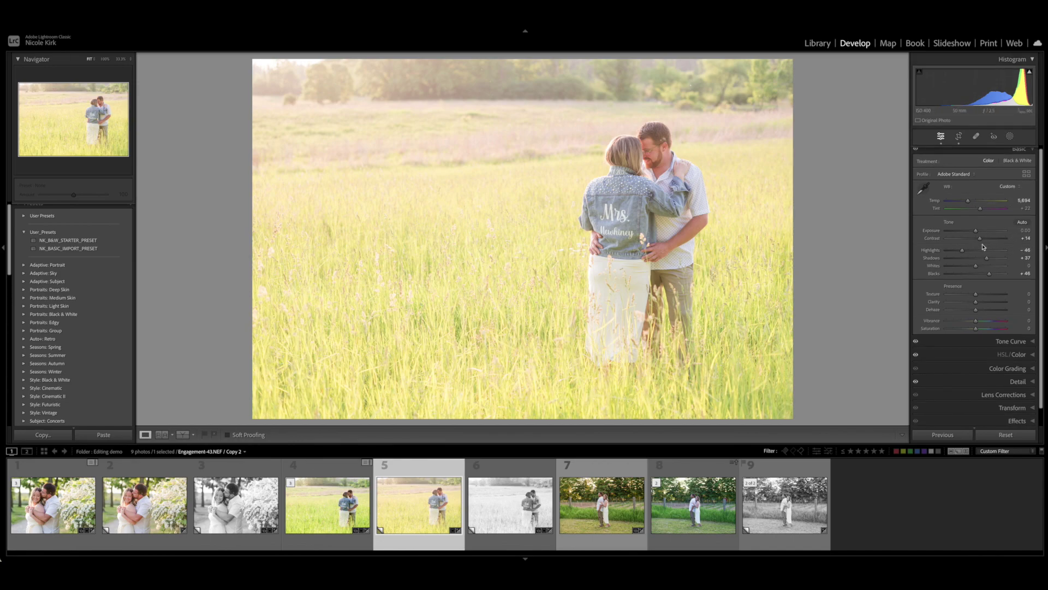
{"action": "left_click_drag", "start_coordinate": [981, 247], "coordinate": [986, 240]}
{"action": "left_click_drag", "start_coordinate": [987, 241], "coordinate": [986, 242]}
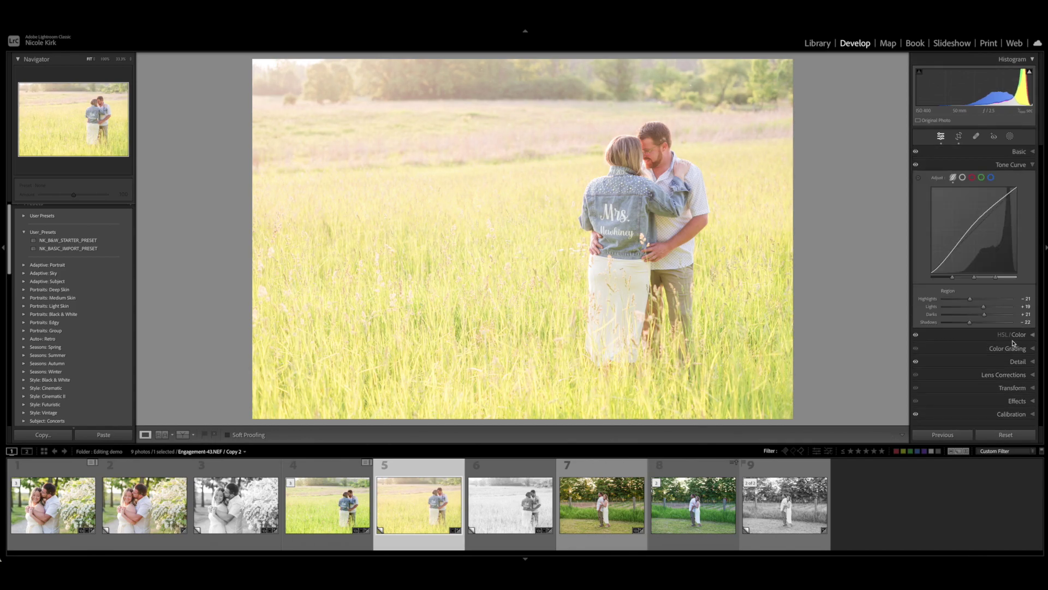
{"action": "mouse_move", "coordinate": [979, 323]}
{"action": "left_mouse_down"}
{"action": "mouse_move", "coordinate": [961, 330]}
{"action": "mouse_move", "coordinate": [979, 322]}
{"action": "left_mouse_up"}
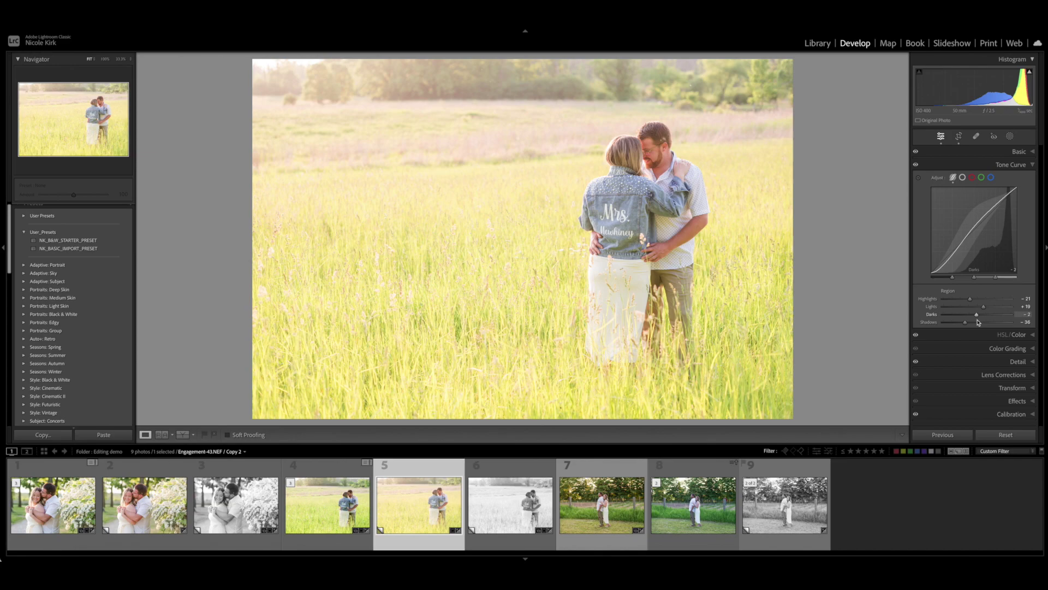
- Fine-tune the field photo with contrast +38 and a white balance temperature of 5,617
{"action": "left_click", "coordinate": [1005, 152]}
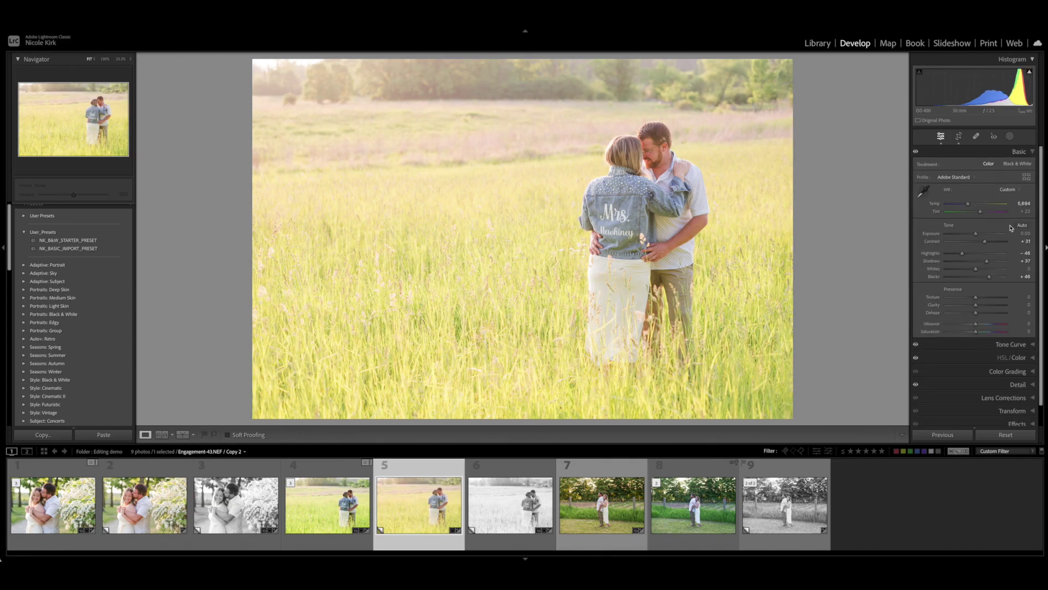
{"action": "left_click_drag", "start_coordinate": [985, 241], "coordinate": [989, 245]}
{"action": "left_click_drag", "start_coordinate": [970, 204], "coordinate": [969, 206]}
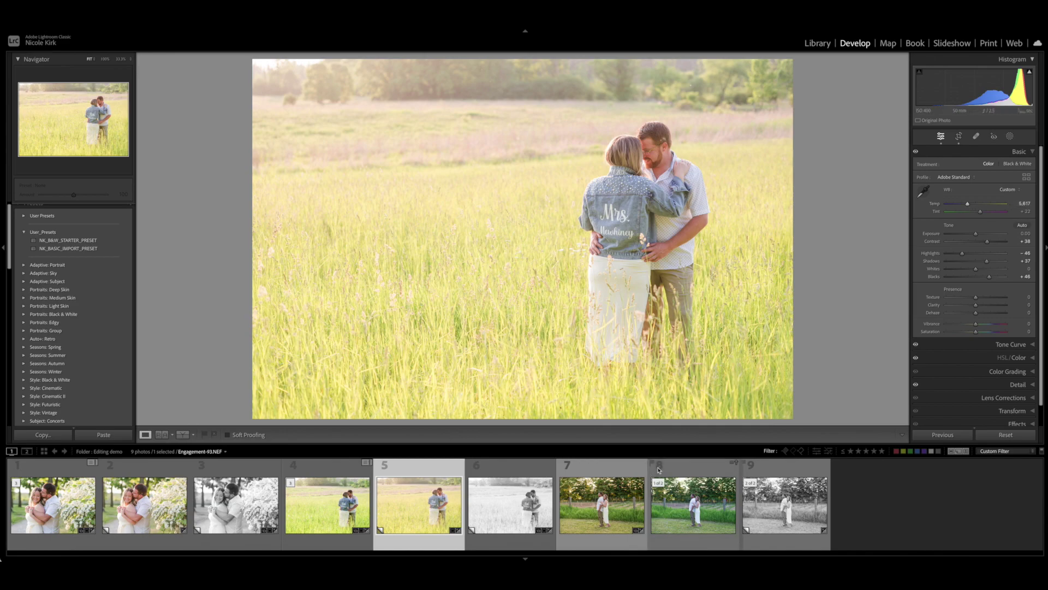
- Compare Engagement-93-Edit.psd with the unedited Engagement-93.NEF, viewing the raw photo in the Library and in Develop
{"action": "left_click", "coordinate": [612, 514]}
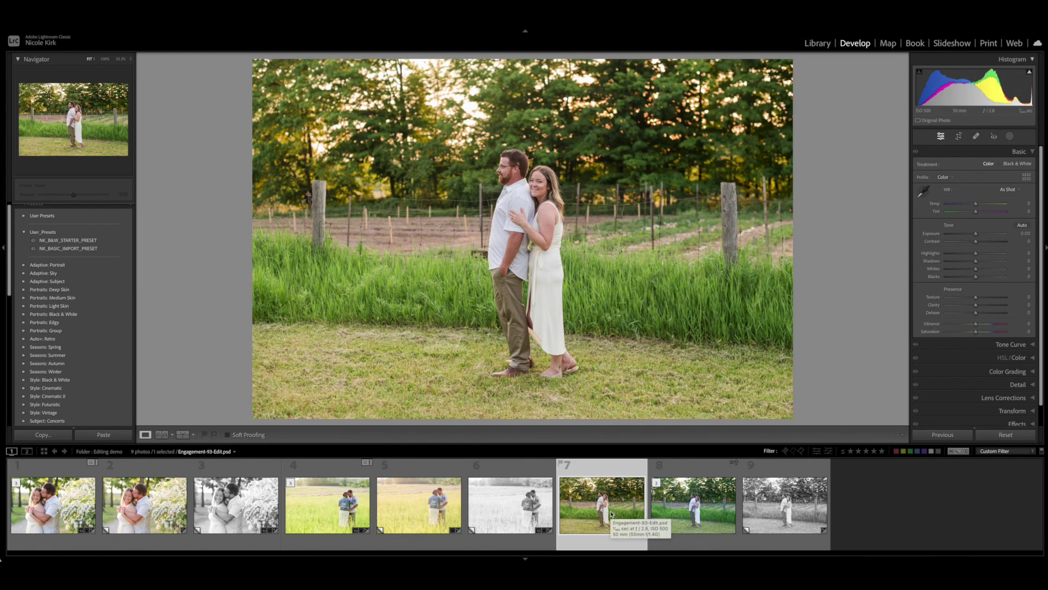
{"action": "left_click", "coordinate": [706, 520]}
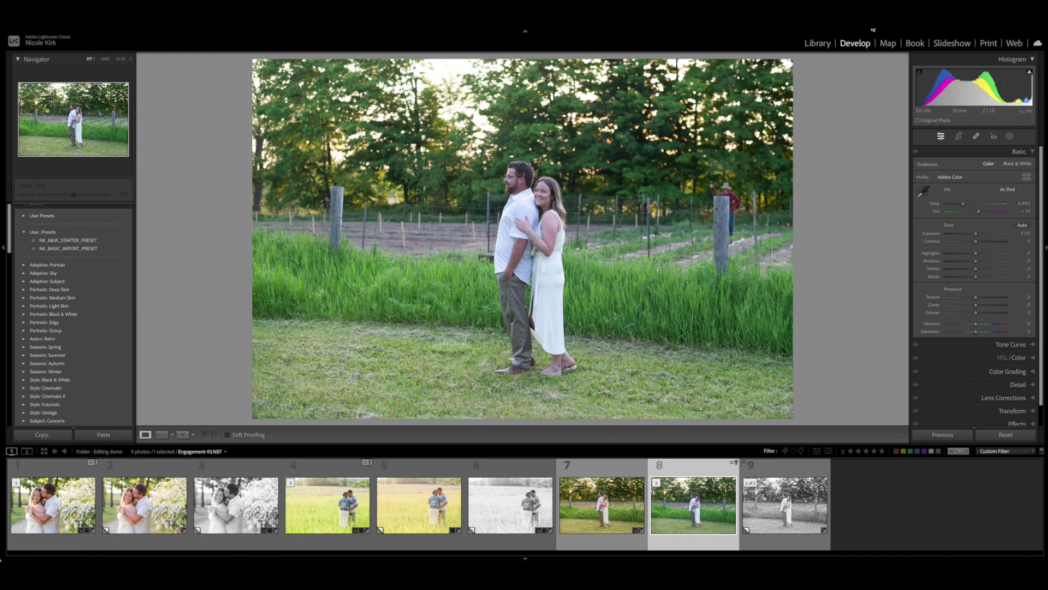
{"action": "left_click", "coordinate": [817, 43]}
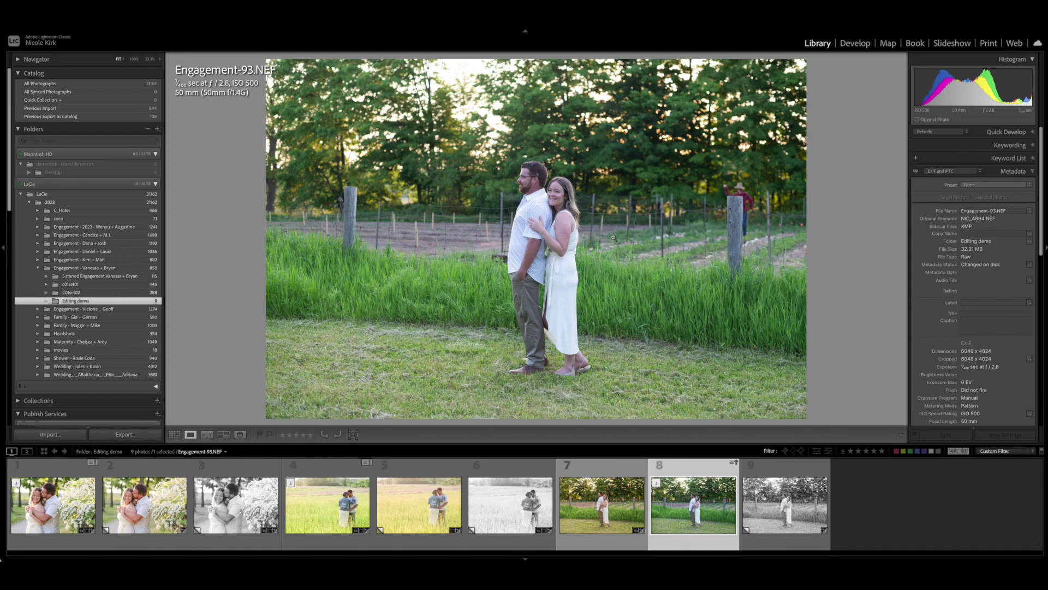
{"action": "key", "text": "d"}
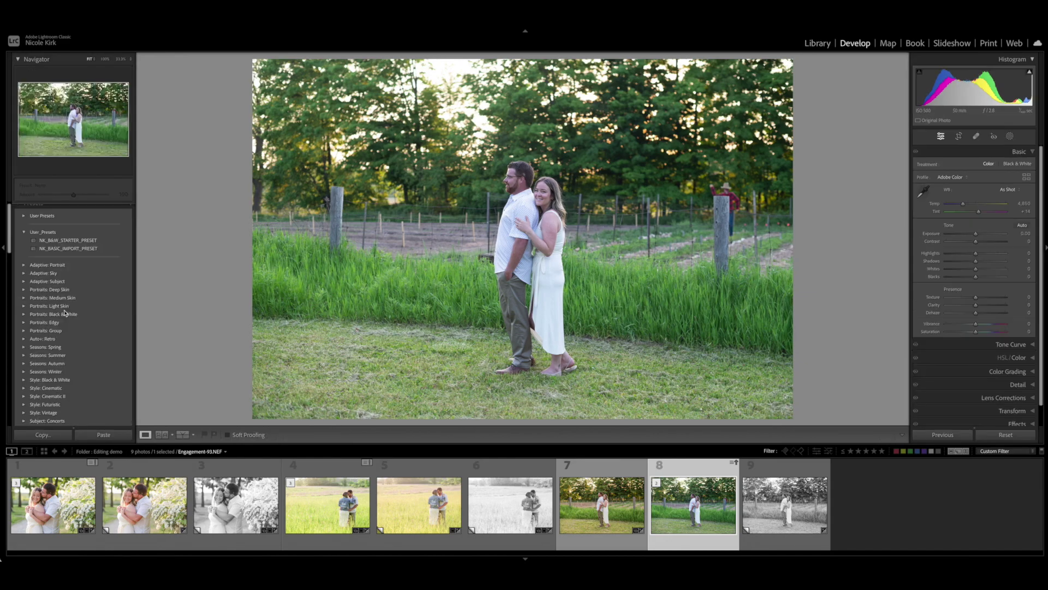
- Apply NK_BASIC_IMPORT_PRESET to the raw Engagement-93.NEF photo and set its white balance temperature to 7,381
{"action": "left_click", "coordinate": [80, 250]}
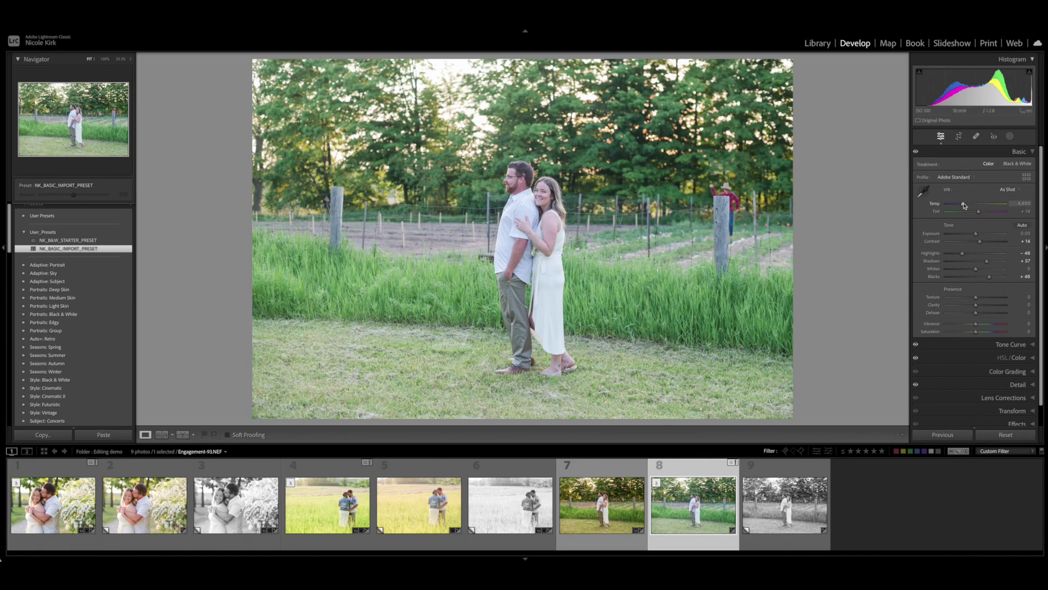
{"action": "left_click_drag", "start_coordinate": [964, 206], "coordinate": [979, 205]}
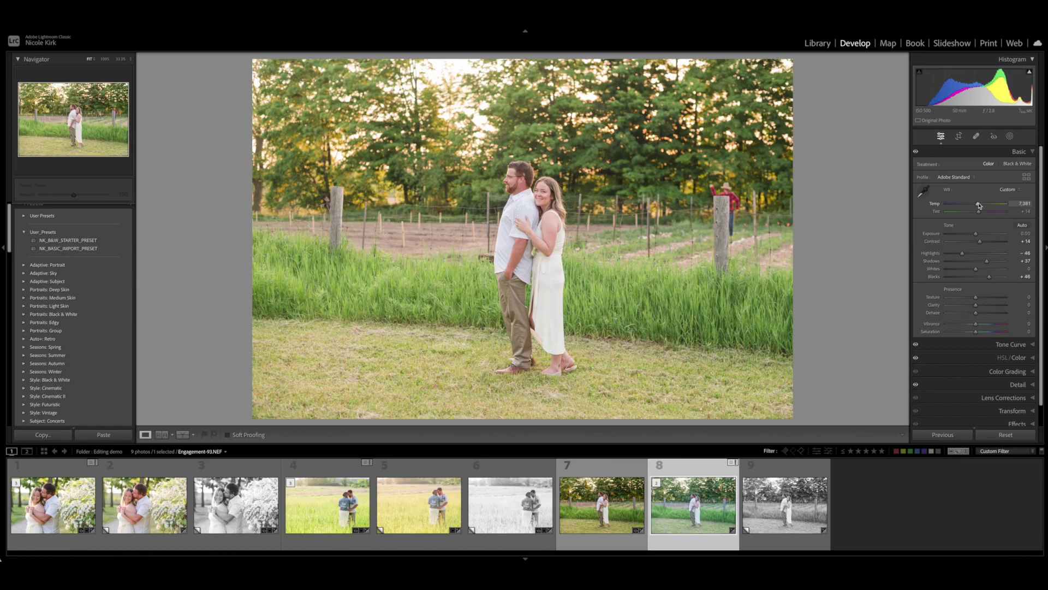
- Fine-tune the photo's exposure and set the tone curve's Shadows to -36
{"action": "left_click_drag", "start_coordinate": [977, 236], "coordinate": [975, 237]}
{"action": "double_click", "coordinate": [976, 235]}
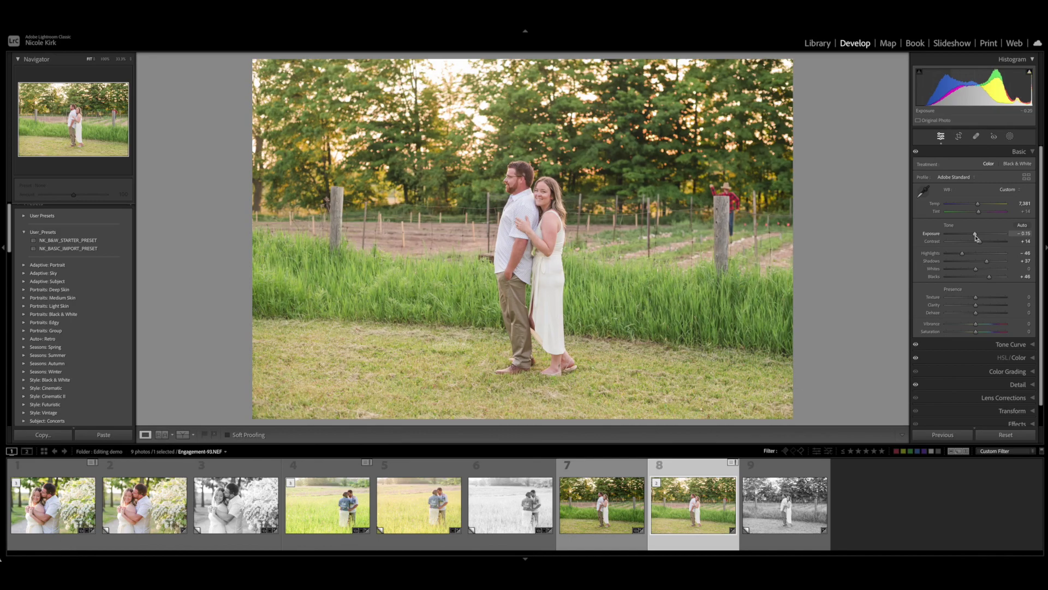
{"action": "left_click", "coordinate": [1011, 344]}
{"action": "mouse_move", "coordinate": [977, 322]}
{"action": "left_mouse_down"}
{"action": "mouse_move", "coordinate": [964, 326]}
{"action": "mouse_move", "coordinate": [982, 315]}
{"action": "mouse_move", "coordinate": [966, 302]}
{"action": "mouse_move", "coordinate": [984, 307]}
{"action": "mouse_move", "coordinate": [965, 324]}
{"action": "left_mouse_up"}
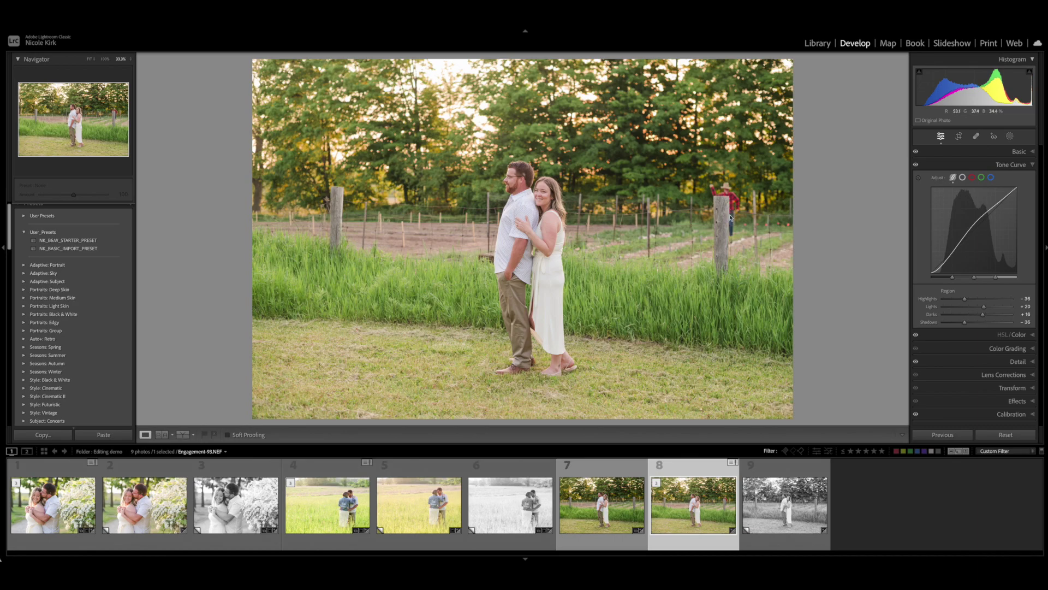
- Open the adjusted Engagement-93 photo for editing in Adobe Photoshop (Beta)
{"action": "left_click", "coordinate": [732, 220]}
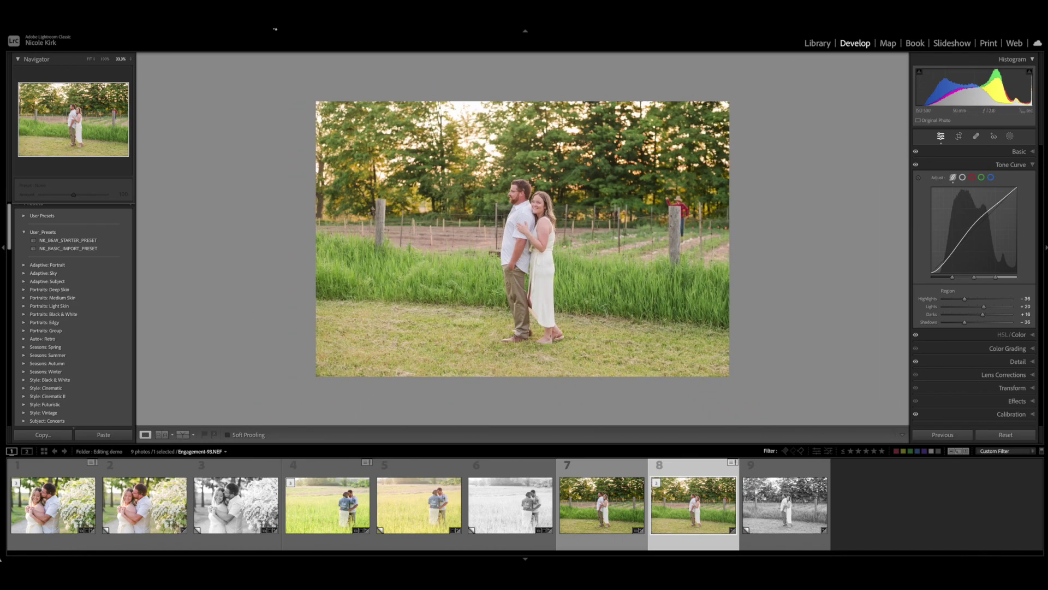
{"action": "left_click", "coordinate": [275, 29]}
{"action": "type", "text": "photoshop"}
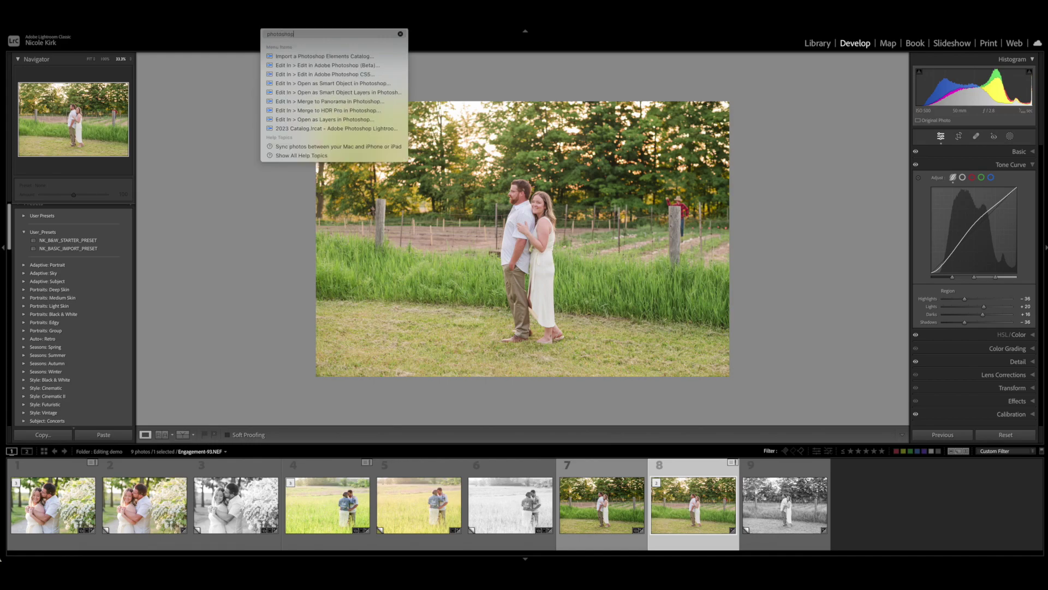
{"action": "key", "text": "Down"}
{"action": "key", "text": "Down"}
{"action": "key", "text": "Return"}
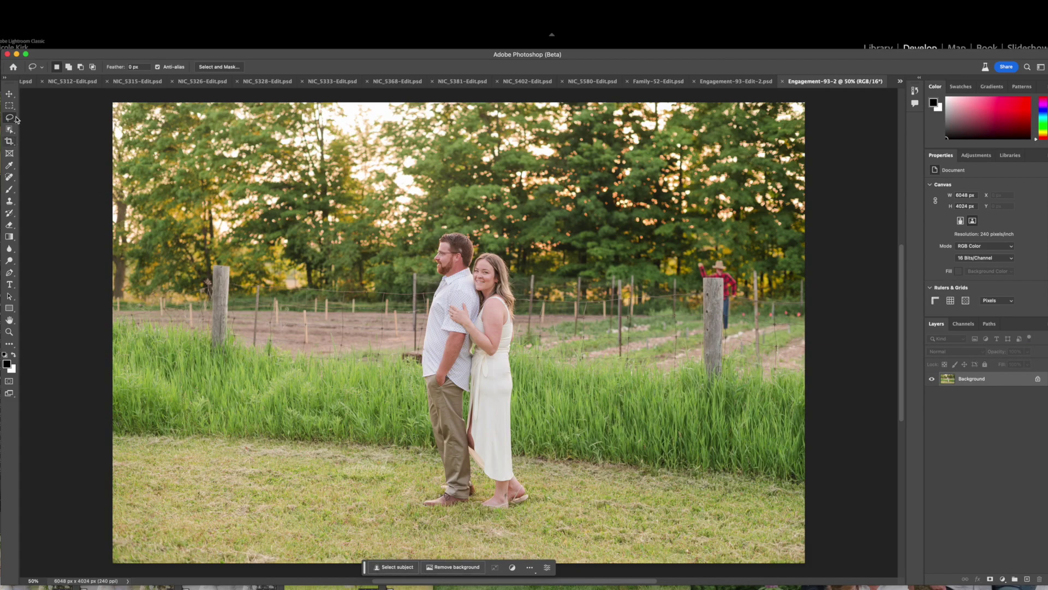
- Lasso the red-shirted figure behind the right fence post and remove it using Generative Fill with a blank prompt
{"action": "mouse_move", "coordinate": [730, 264]}
{"action": "left_mouse_down"}
{"action": "mouse_move", "coordinate": [694, 263]}
{"action": "mouse_move", "coordinate": [698, 281]}
{"action": "mouse_move", "coordinate": [724, 284]}
{"action": "mouse_move", "coordinate": [728, 336]}
{"action": "mouse_move", "coordinate": [746, 293]}
{"action": "mouse_move", "coordinate": [732, 261]}
{"action": "left_mouse_up"}
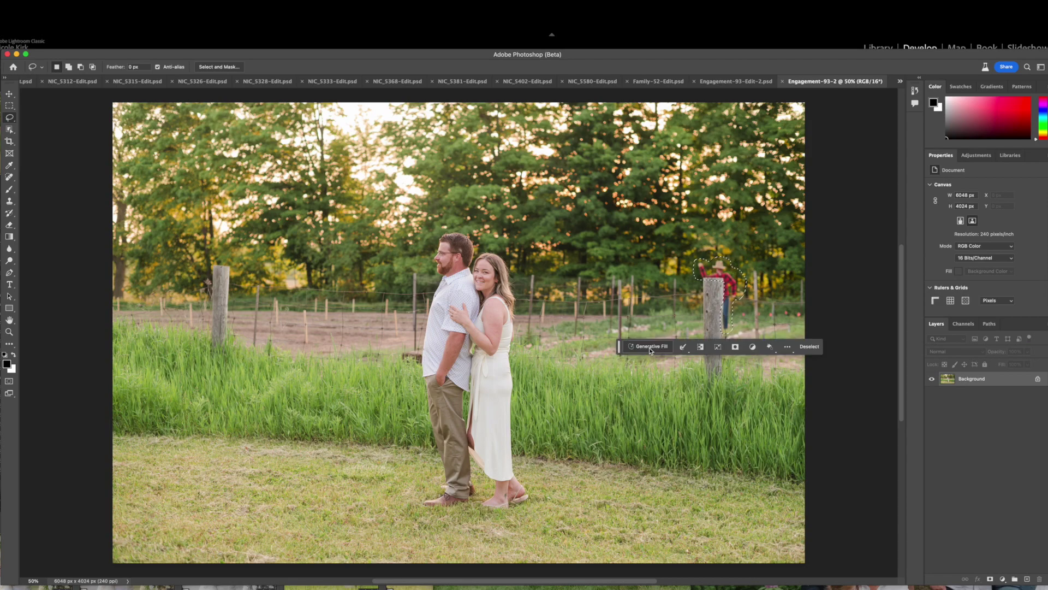
{"action": "left_click", "coordinate": [651, 347]}
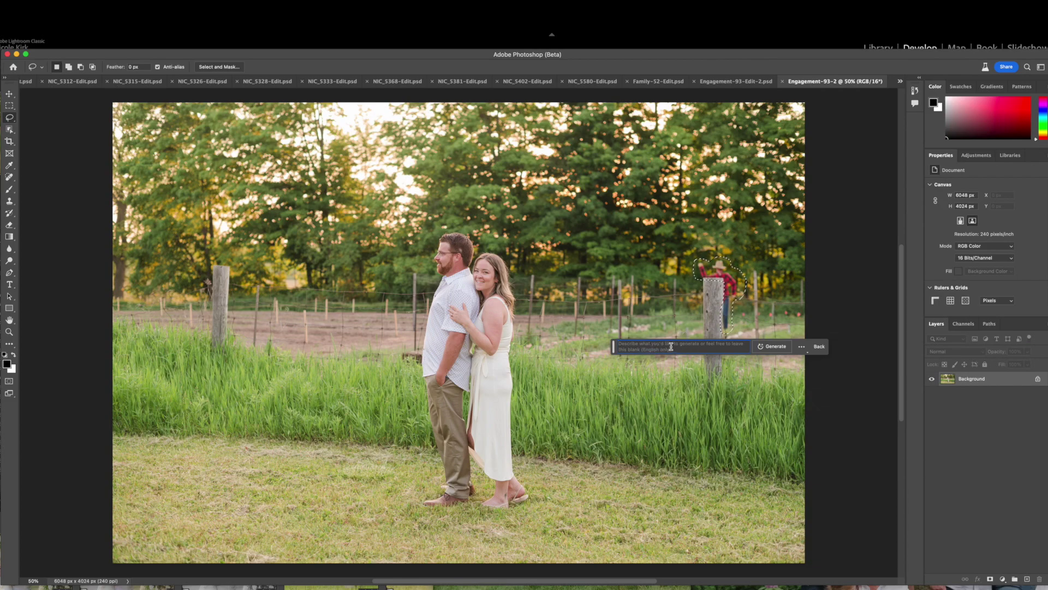
{"action": "left_click", "coordinate": [776, 346]}
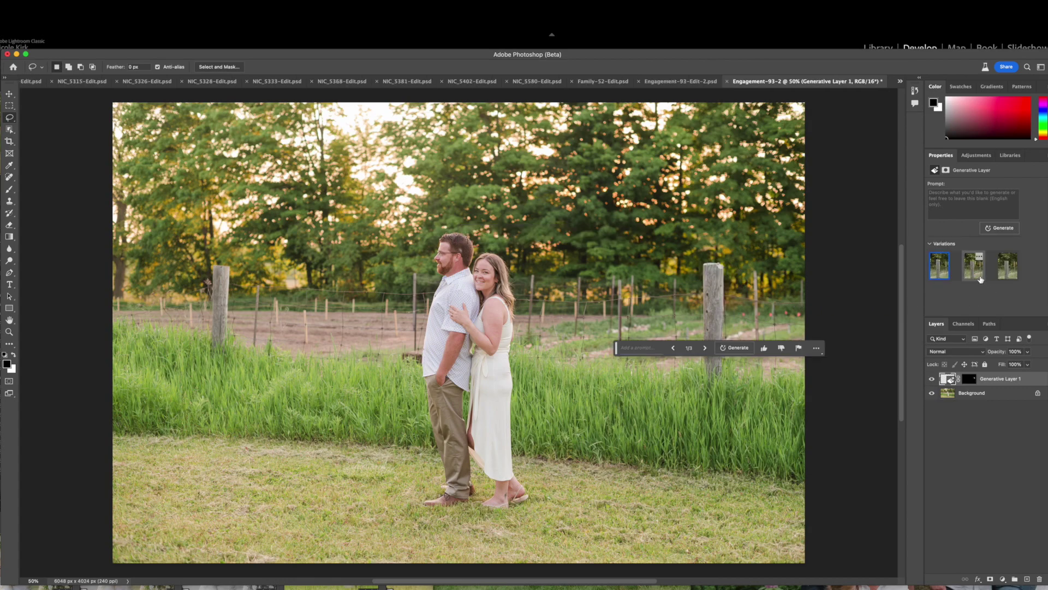
- Compare the three generated variations of the fence post area and choose the first one
{"action": "left_click", "coordinate": [978, 276]}
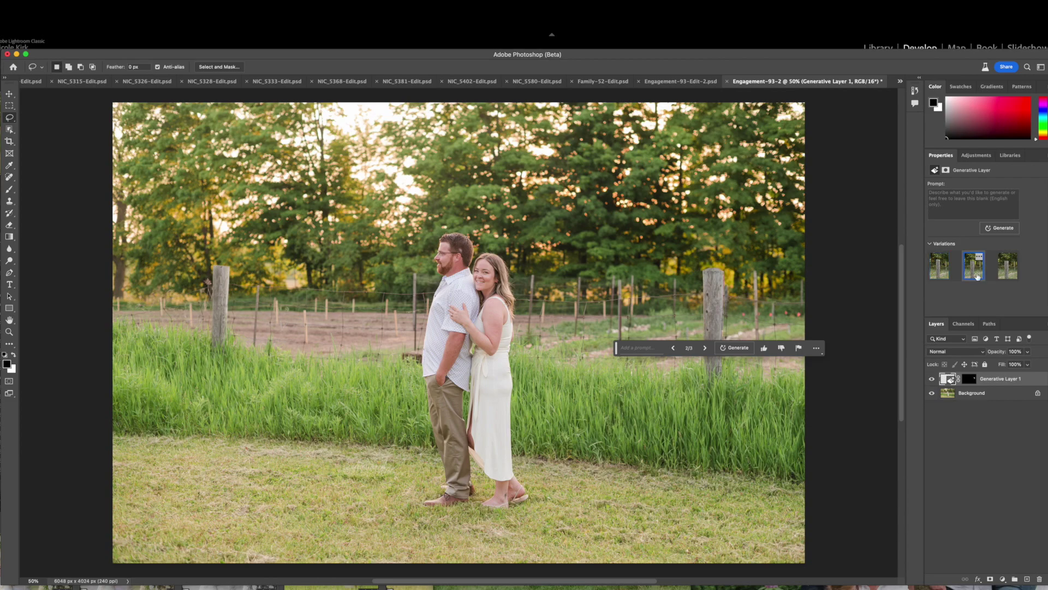
{"action": "left_click", "coordinate": [939, 270]}
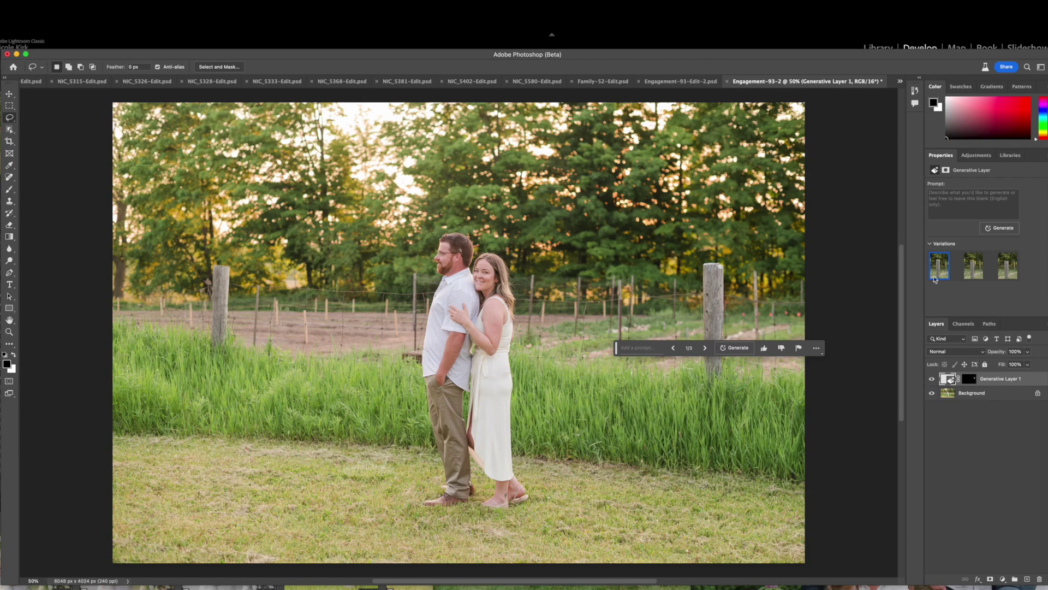
{"action": "left_click", "coordinate": [969, 269]}
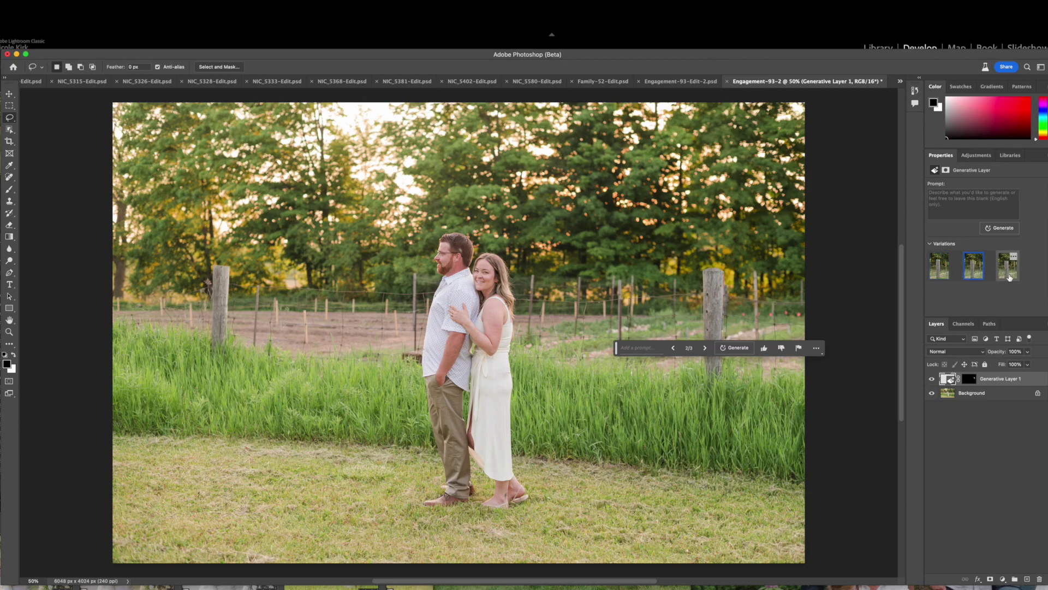
{"action": "left_click", "coordinate": [940, 266]}
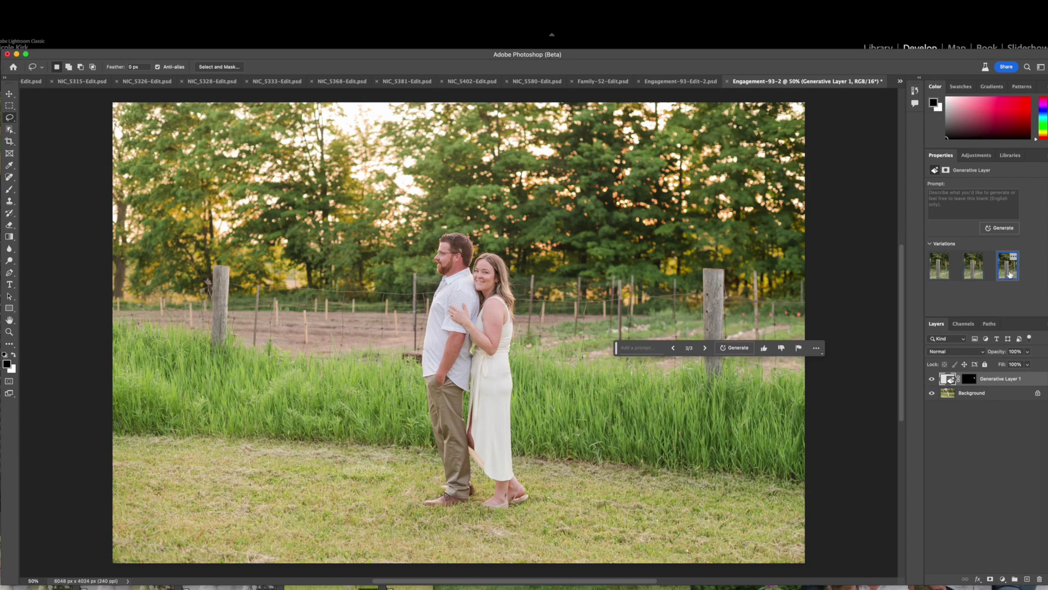
- Rate the chosen variation as a good result and dismiss the feedback notice
{"action": "left_click", "coordinate": [764, 350]}
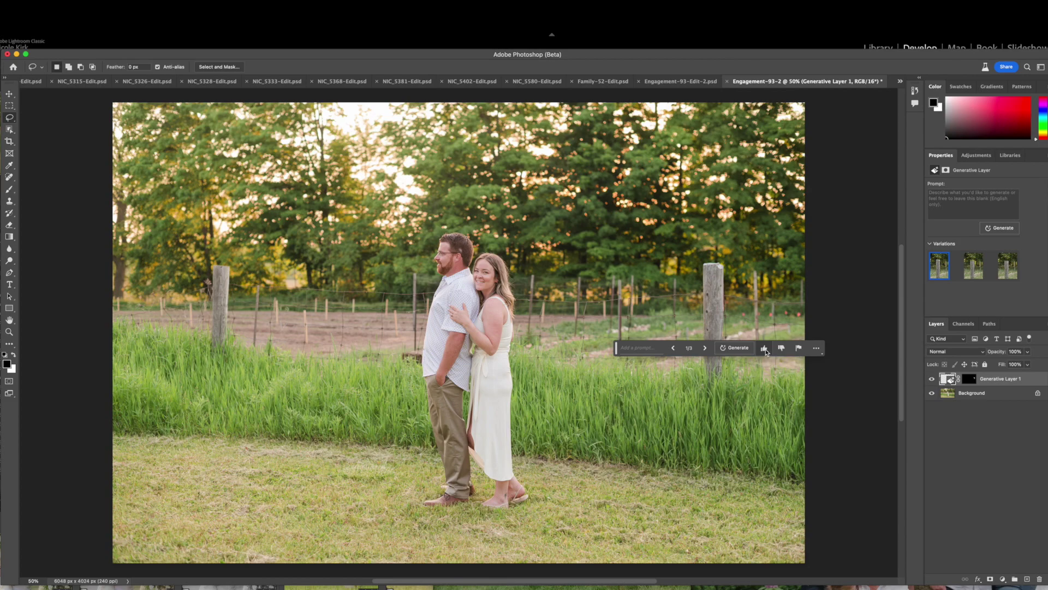
{"action": "left_click", "coordinate": [765, 349]}
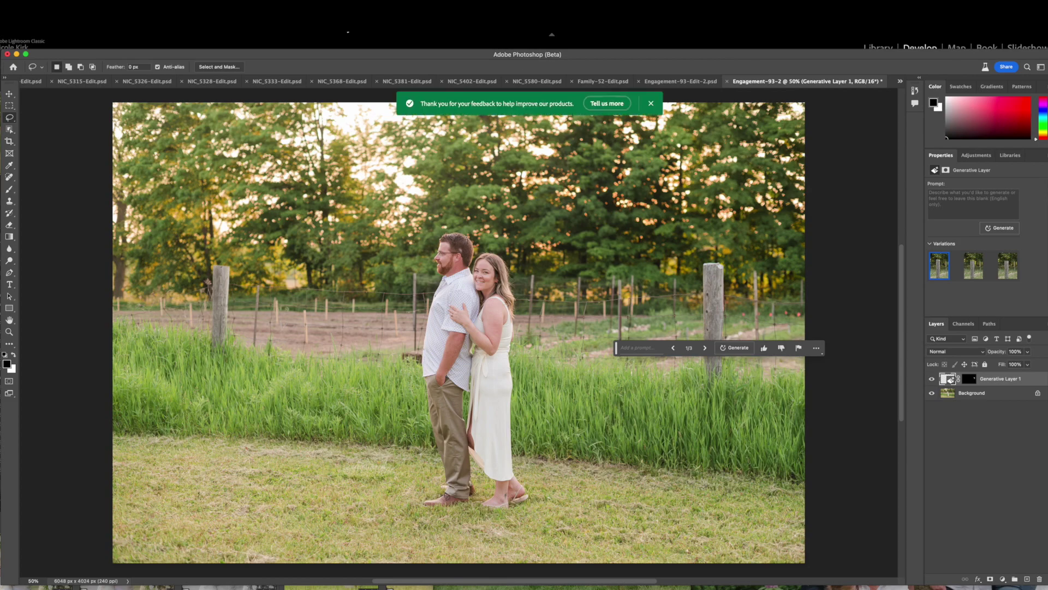
{"action": "left_click", "coordinate": [651, 103]}
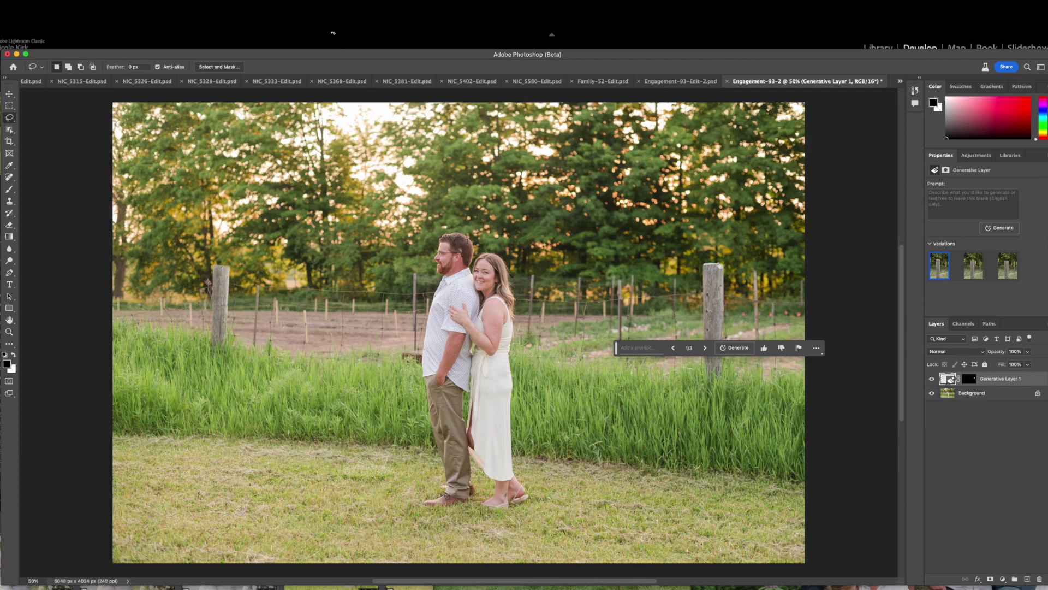
- Flatten the image into a single background layer and save it
{"action": "left_click", "coordinate": [332, 33]}
{"action": "type", "text": "flatt"}
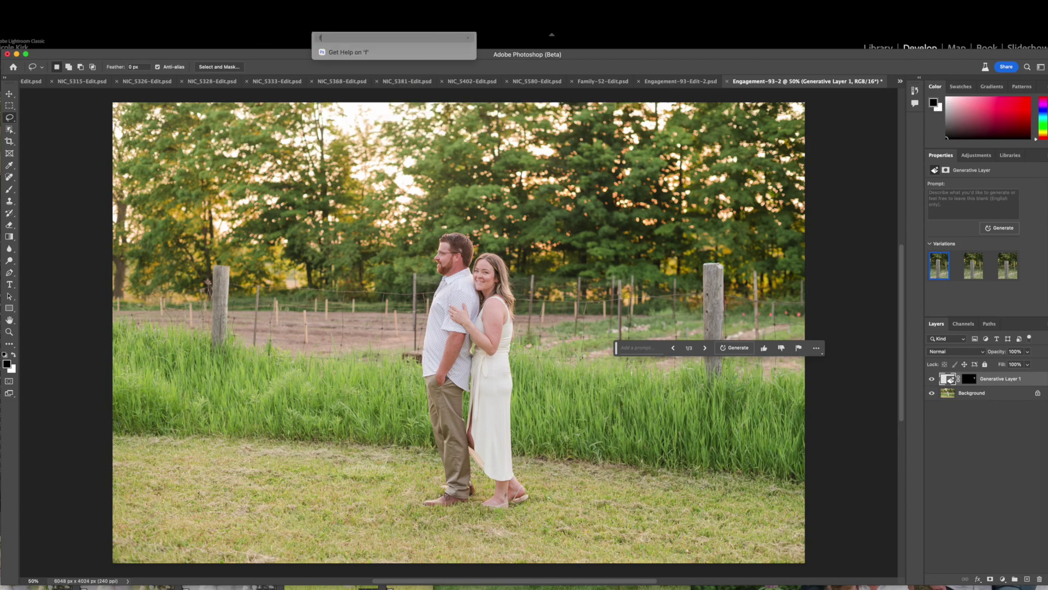
{"action": "key", "text": "Down"}
{"action": "key", "text": "Down"}
{"action": "key", "text": "Down"}
{"action": "key", "text": "Return"}
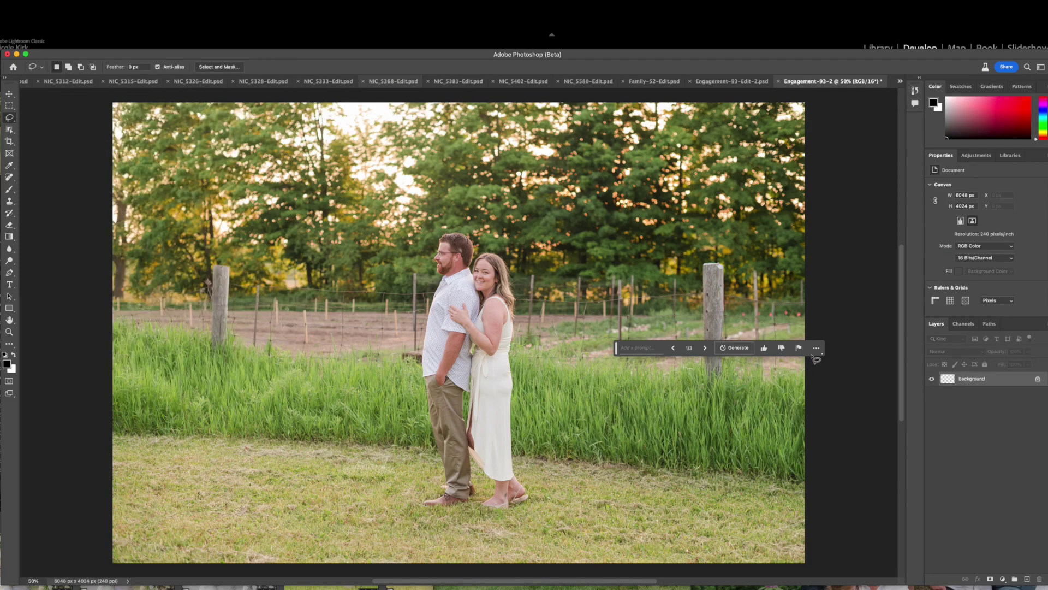
{"action": "key", "text": "ctrl+s"}
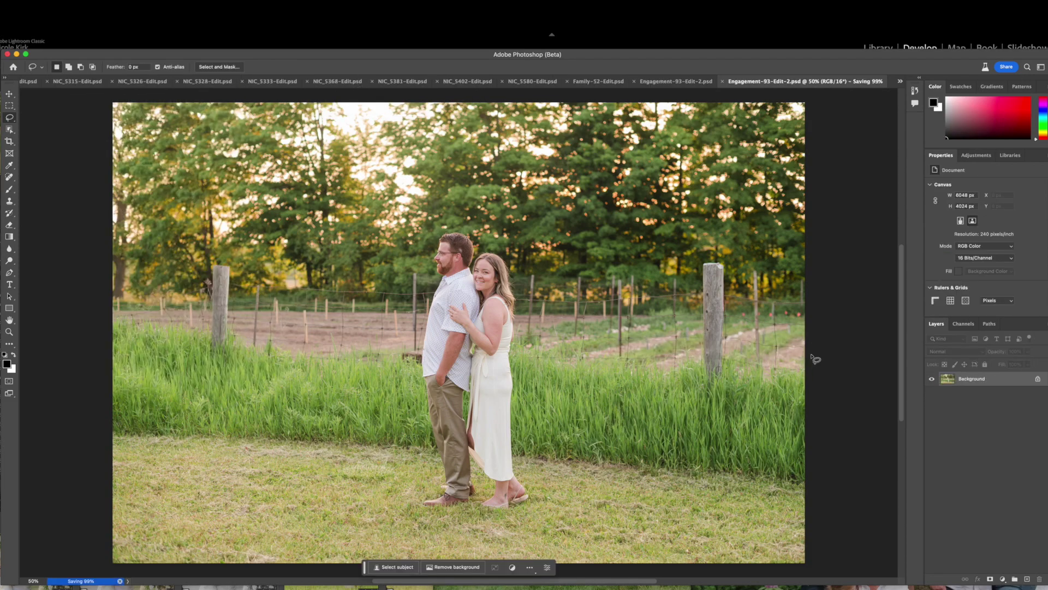
- Switch to Lightroom Classic and compare the retouched Engagement-93-Edit-2.psd with the adjusted raw photo
{"action": "scroll", "coordinate": [692, 383], "scroll_direction": "down", "scroll_amount": 1}
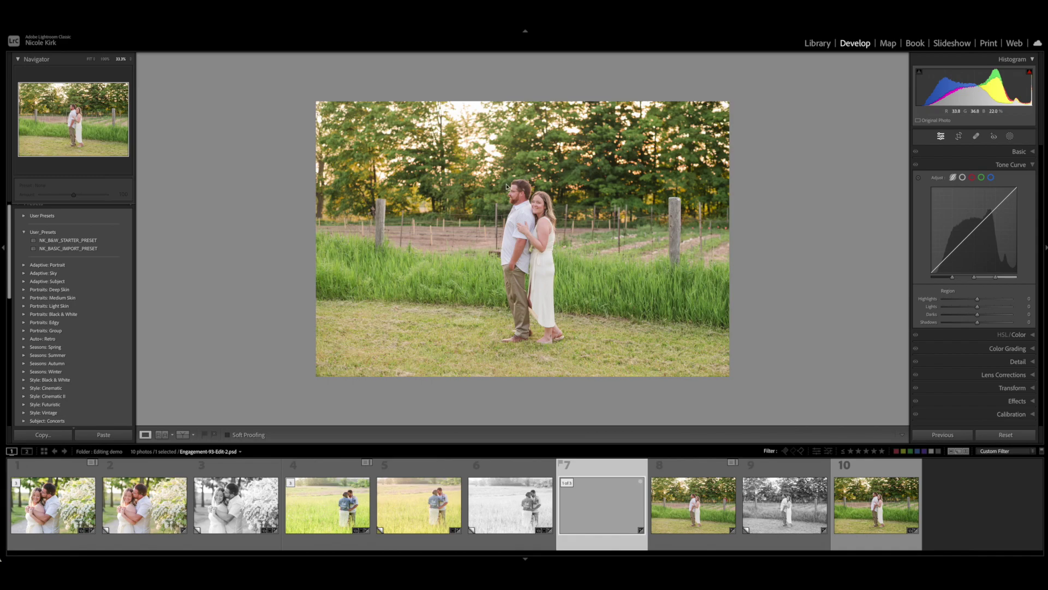
{"action": "left_click", "coordinate": [708, 505]}
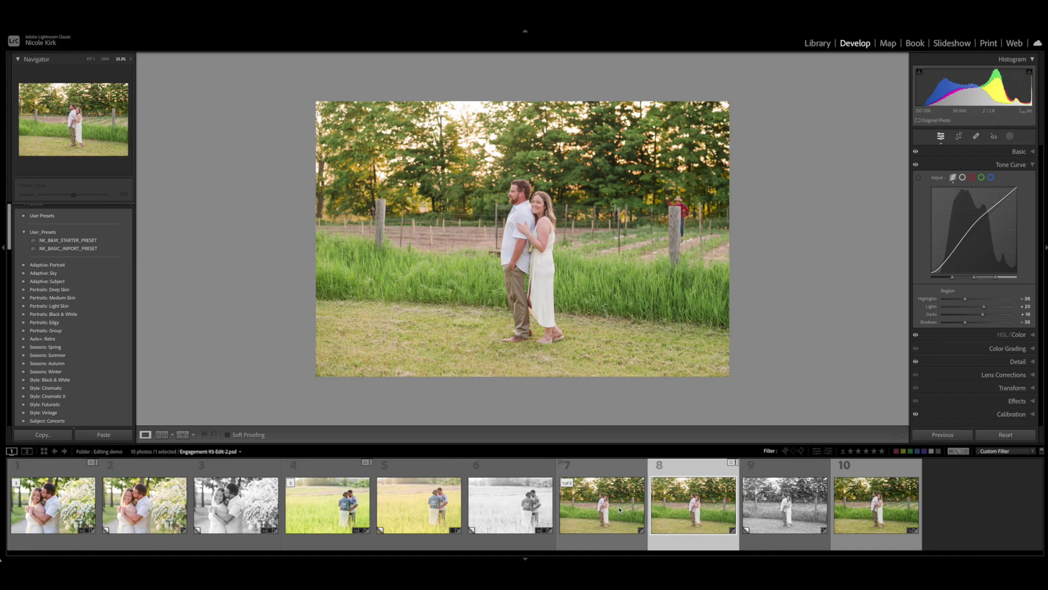
{"action": "left_click", "coordinate": [620, 510]}
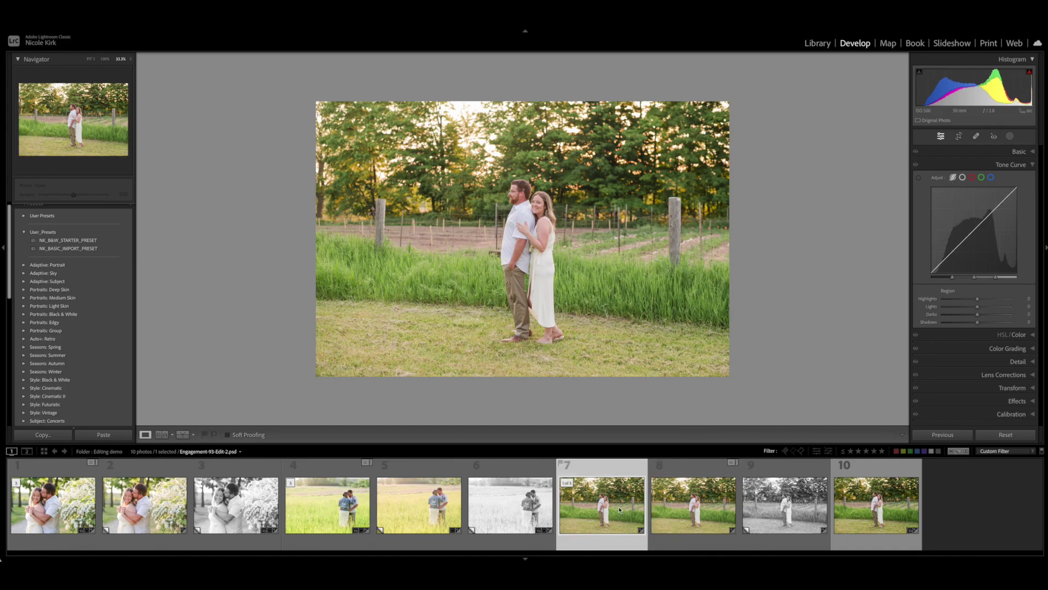